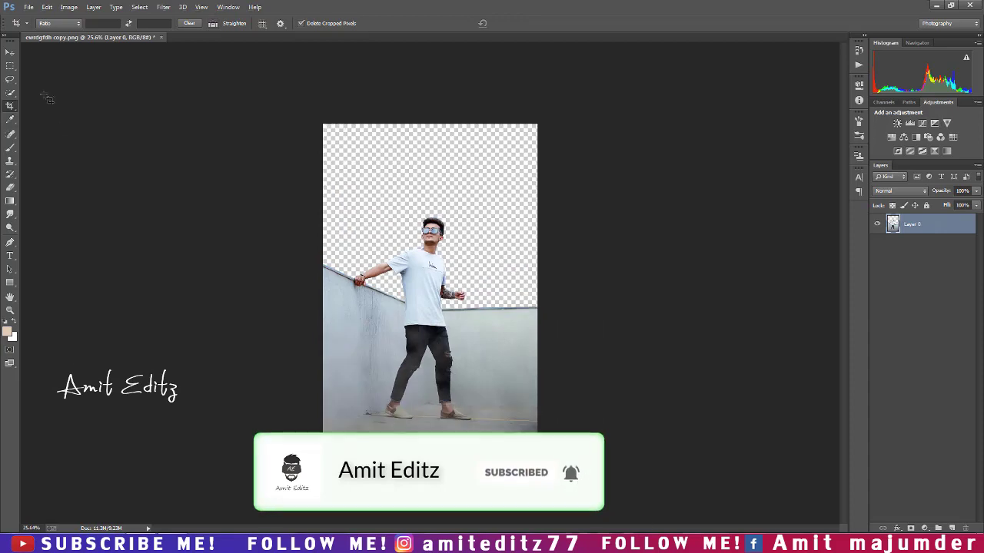
# Open Aeroshow-2011-Suryakiran-01, copy its image into the cut-out portrait document, and close the source image
pyautogui.click(28, 7)
pyautogui.click(49, 28)
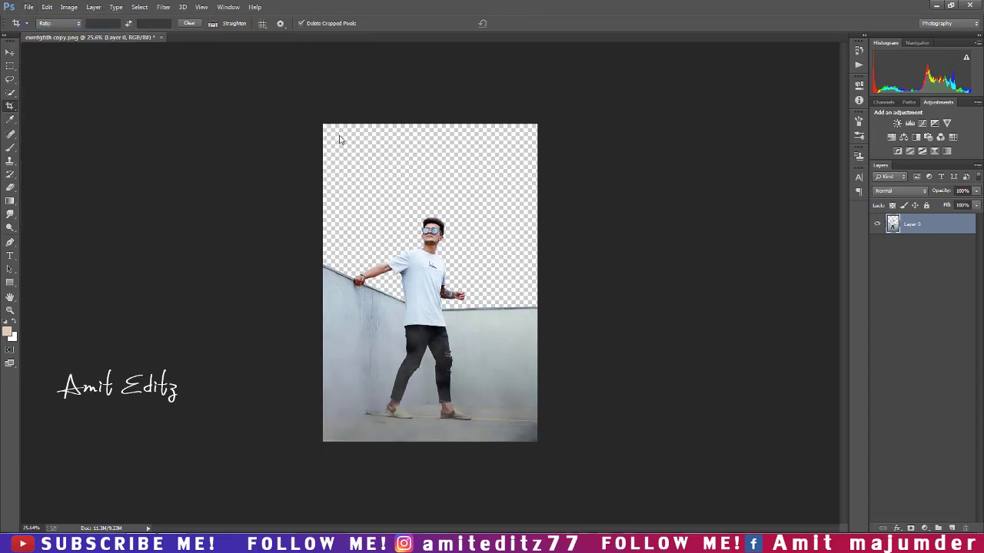
pyautogui.click(194, 161)
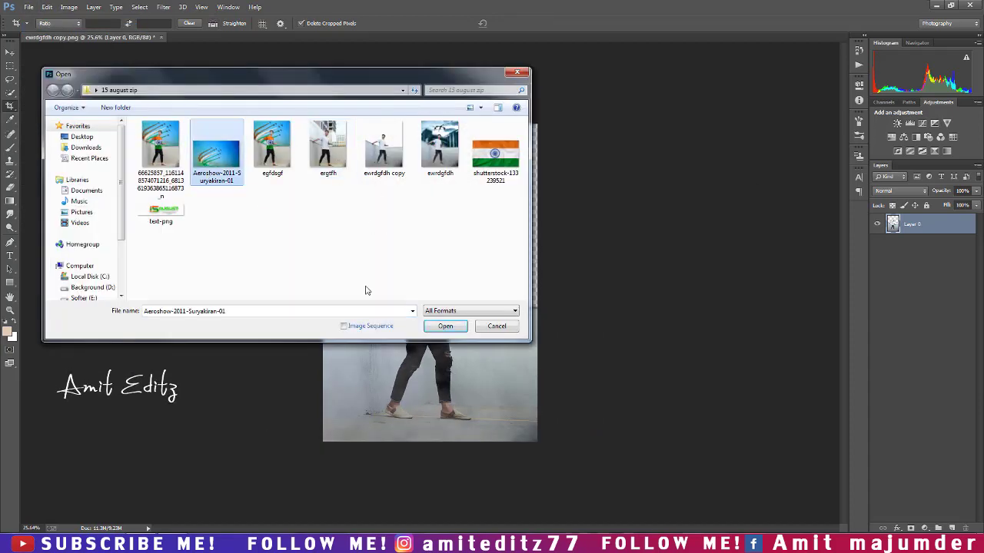
pyautogui.click(445, 326)
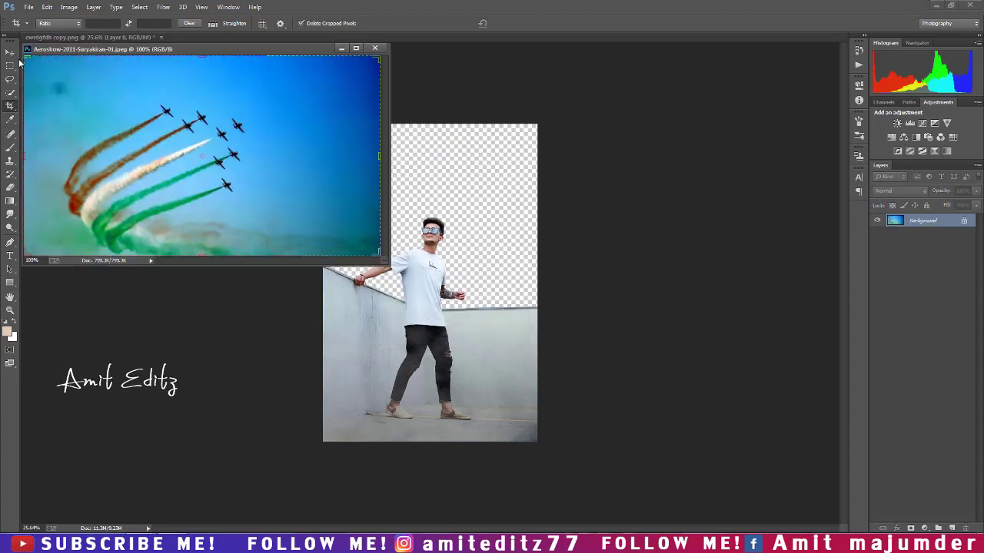
pyautogui.moveTo(87, 101); pyautogui.dragTo(452, 253)
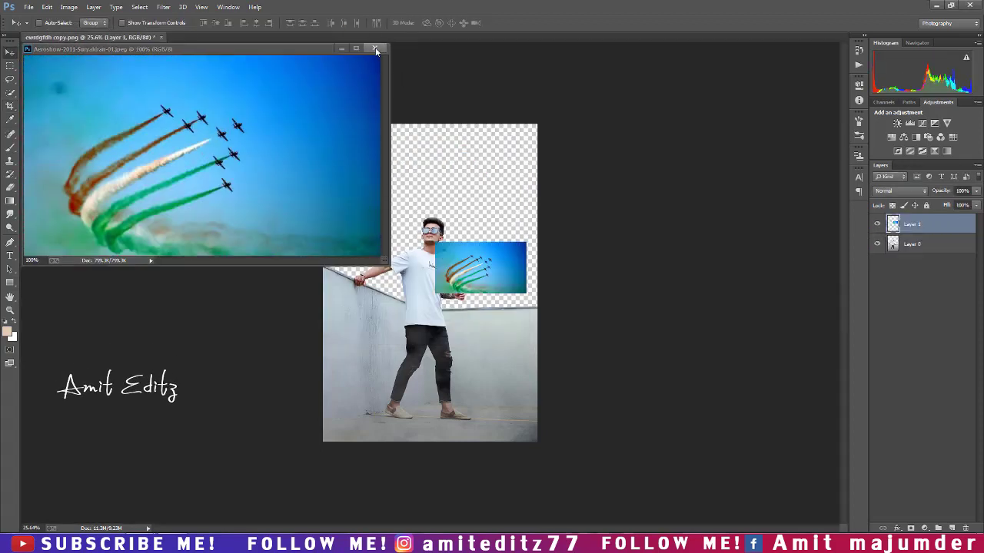
pyautogui.click(375, 49)
# Place the airshow layer beneath the man's layer and scale it to about 378% so it fills the transparent sky area
pyautogui.moveTo(918, 223); pyautogui.dragTo(915, 254)
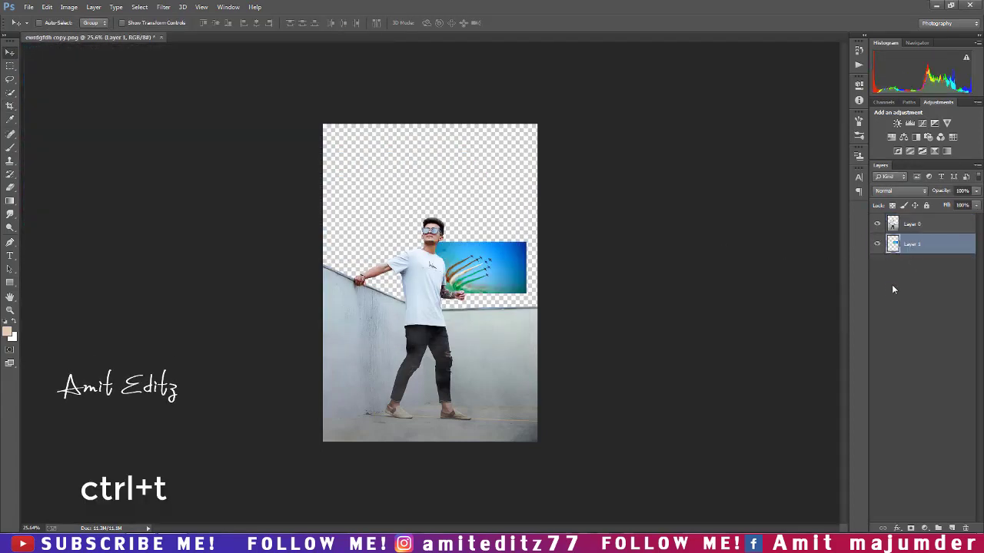
pyautogui.hotkey('ctrl', 't')
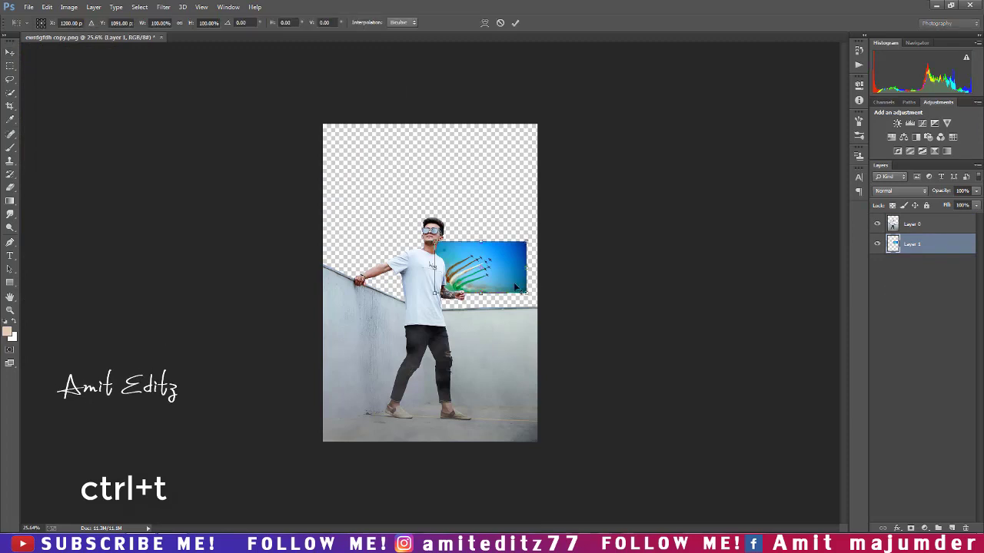
pyautogui.scroll(-2, 517, 287)
pyautogui.moveTo(500, 254); pyautogui.dragTo(579, 208)
pyautogui.moveTo(505, 274); pyautogui.dragTo(496, 232)
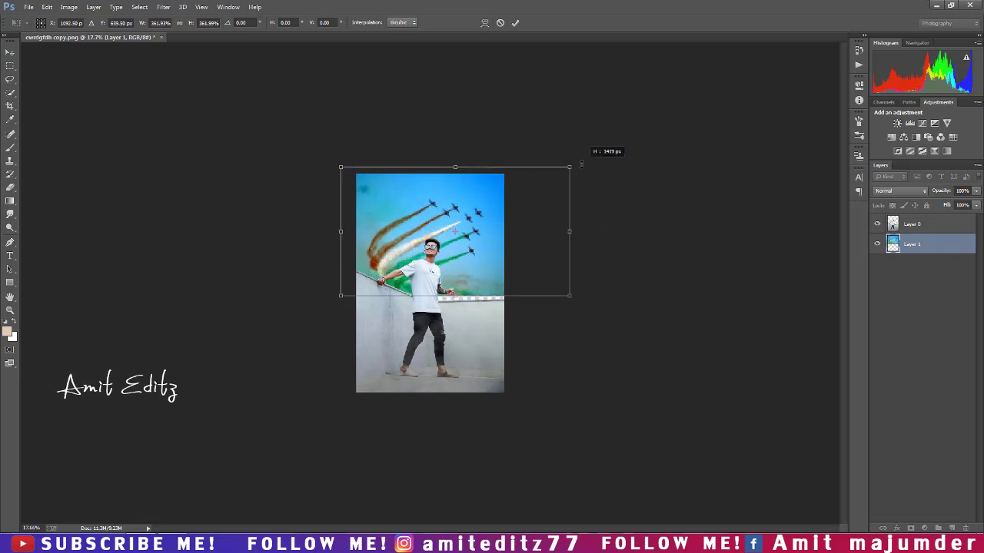
pyautogui.moveTo(578, 166); pyautogui.dragTo(584, 162)
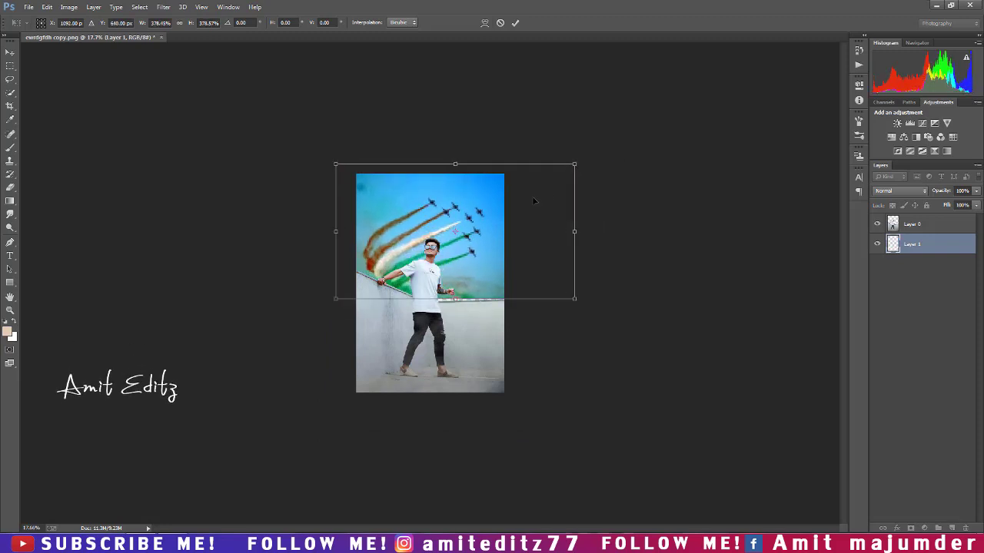
pyautogui.moveTo(533, 200); pyautogui.dragTo(536, 210)
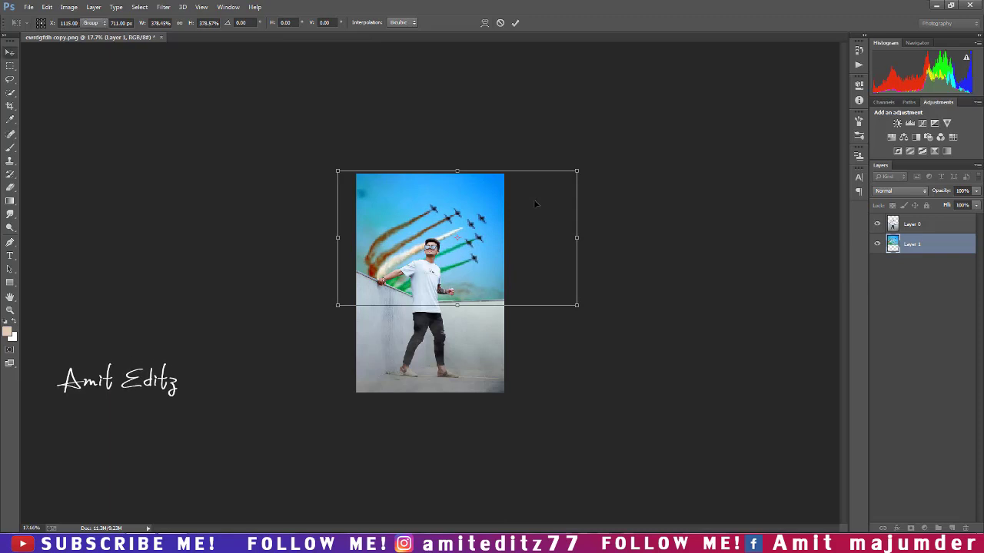
pyautogui.press('Return')
pyautogui.scroll(2, 484, 231)
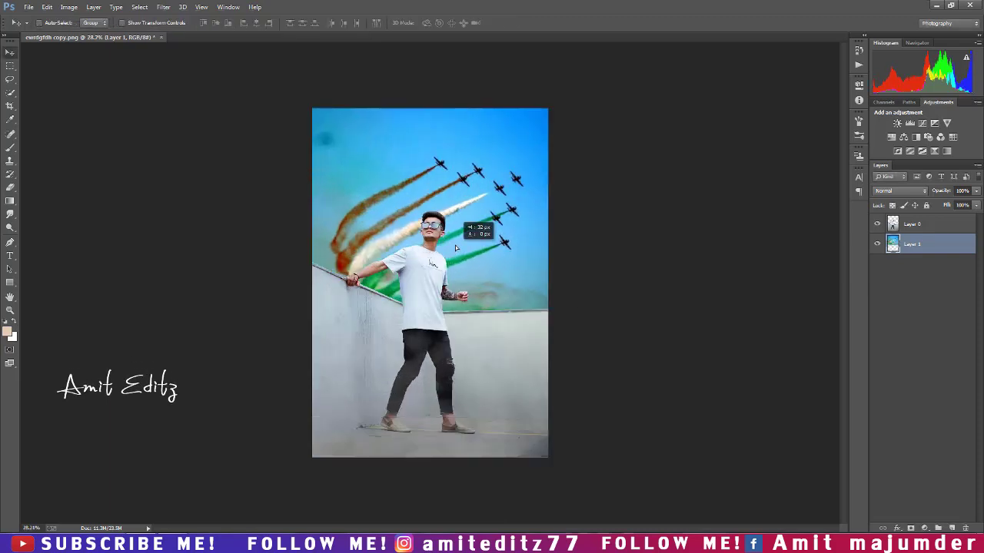
pyautogui.scroll(-2, 459, 250)
pyautogui.scroll(2, 458, 250)
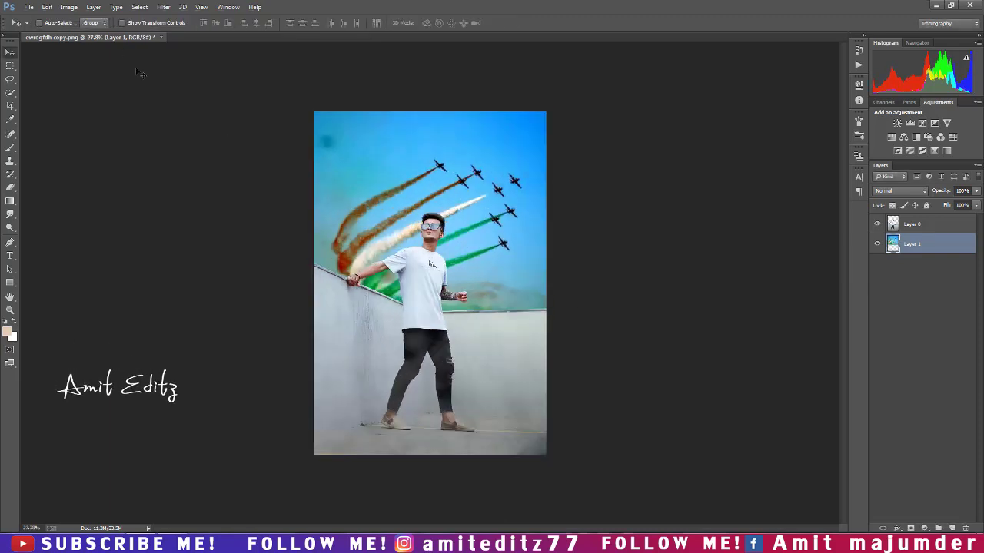
# Apply a Gaussian Blur to the airshow background layer and crop its overhanging pixels to the canvas bounds
pyautogui.click(163, 8)
pyautogui.moveTo(253, 129)
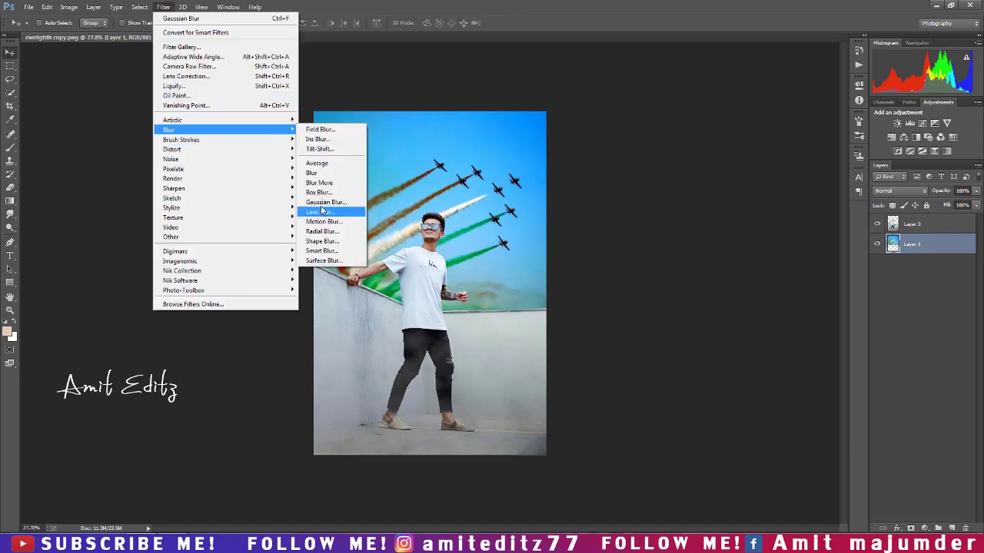
pyautogui.click(325, 202)
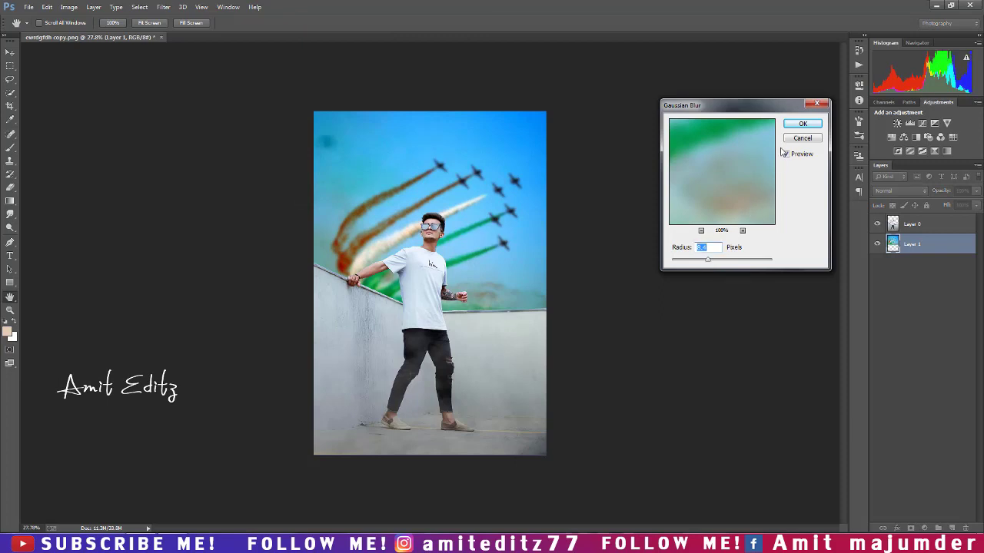
pyautogui.click(802, 124)
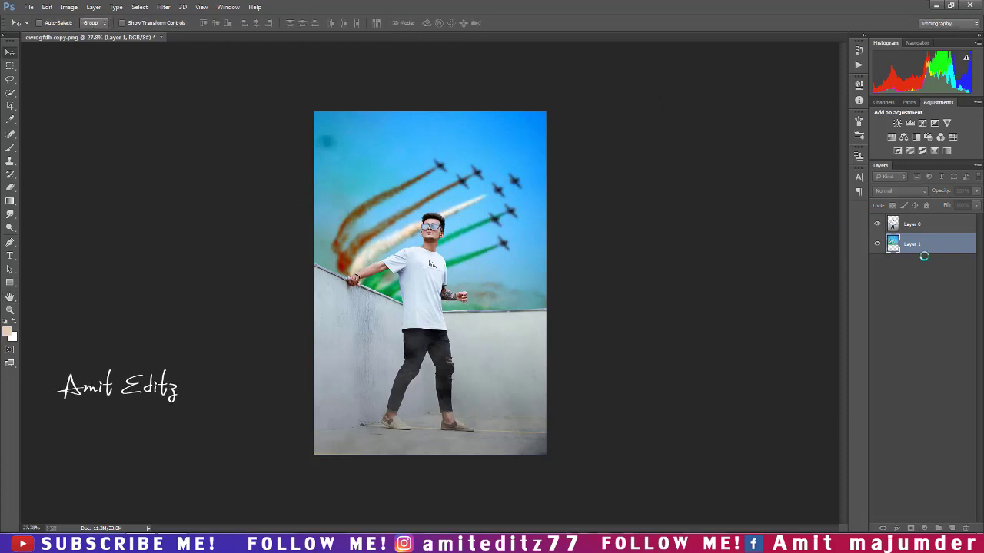
pyautogui.press('c')
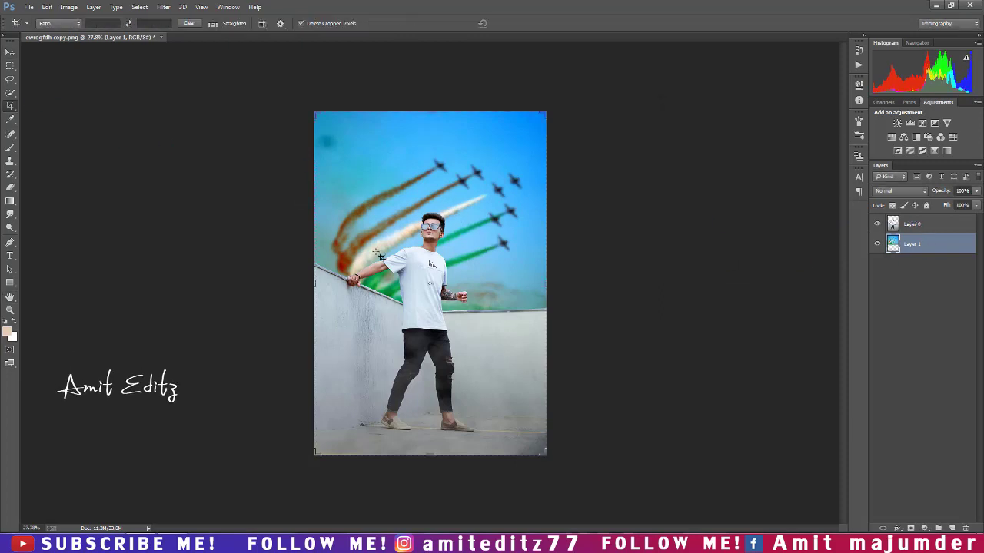
pyautogui.press('Return')
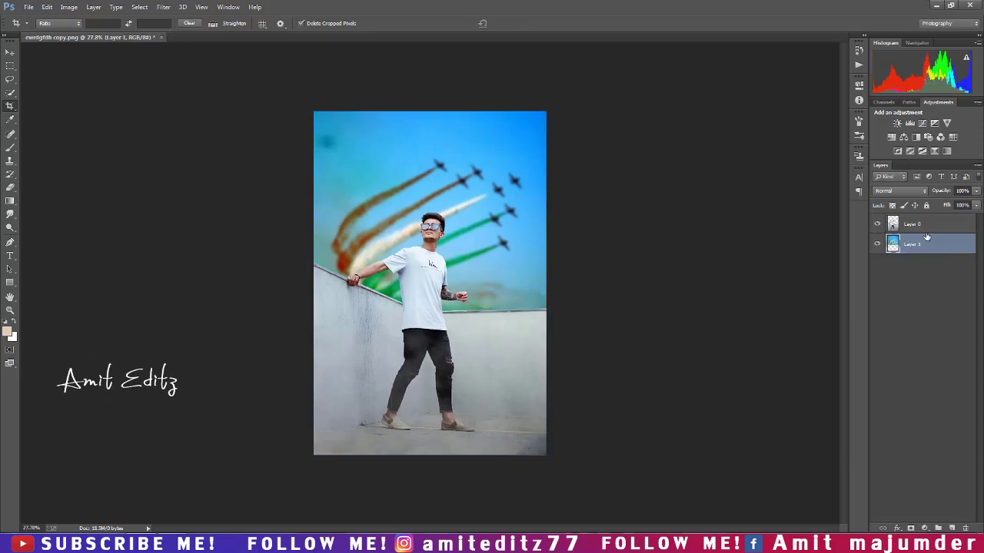
# Apply Shadows/Highlights to the man's layer with shadows at 25% and highlights at 0%
pyautogui.click(885, 224)
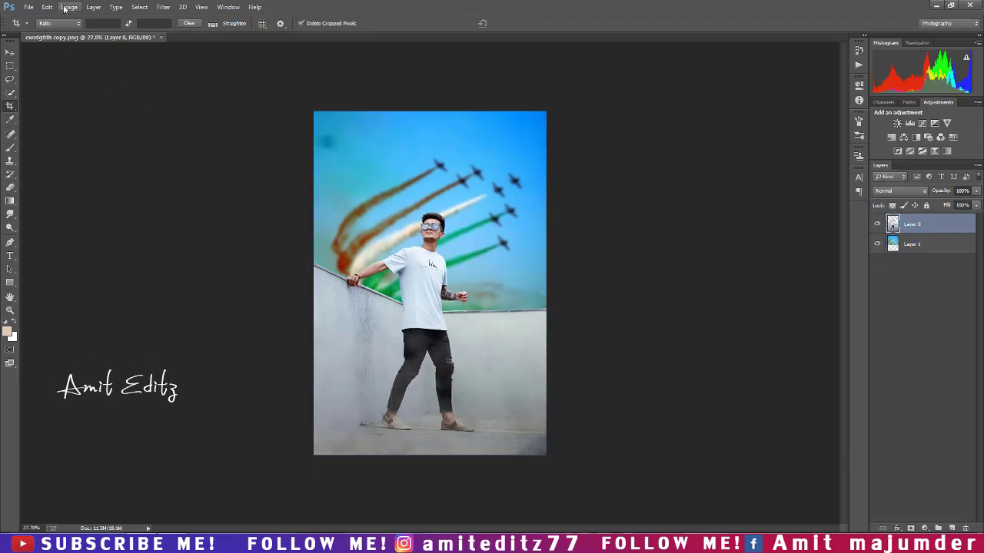
pyautogui.click(68, 8)
pyautogui.moveTo(123, 33)
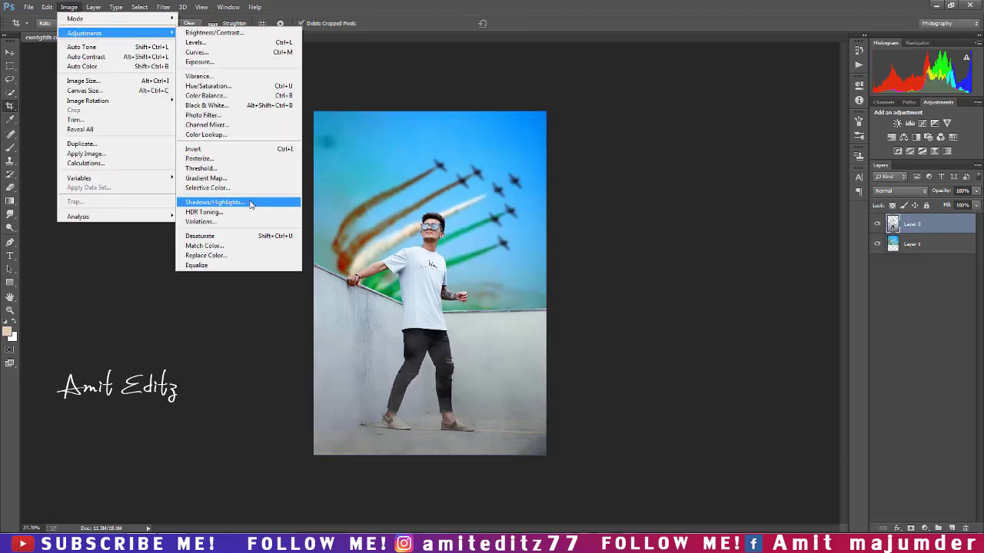
pyautogui.click(250, 203)
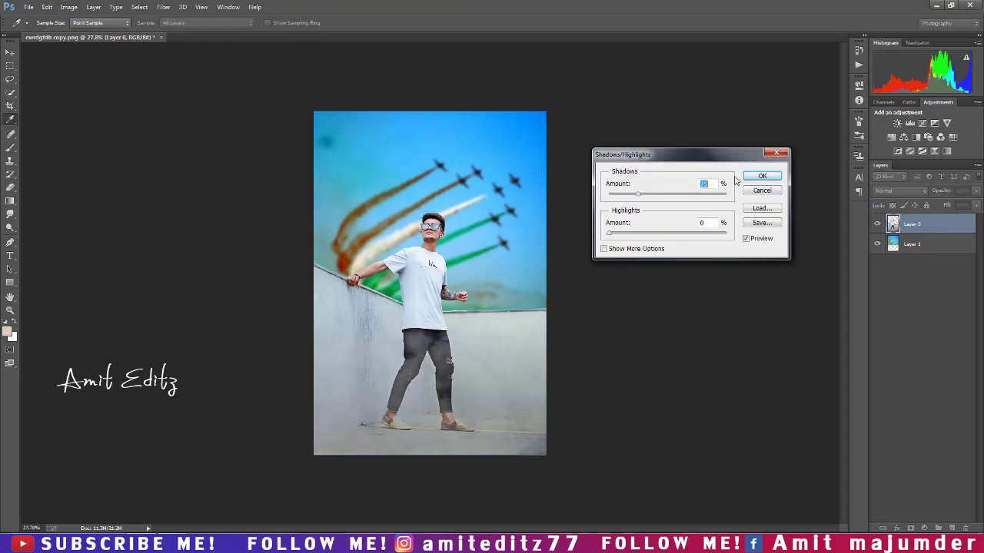
pyautogui.press('Return')
pyautogui.press('c')
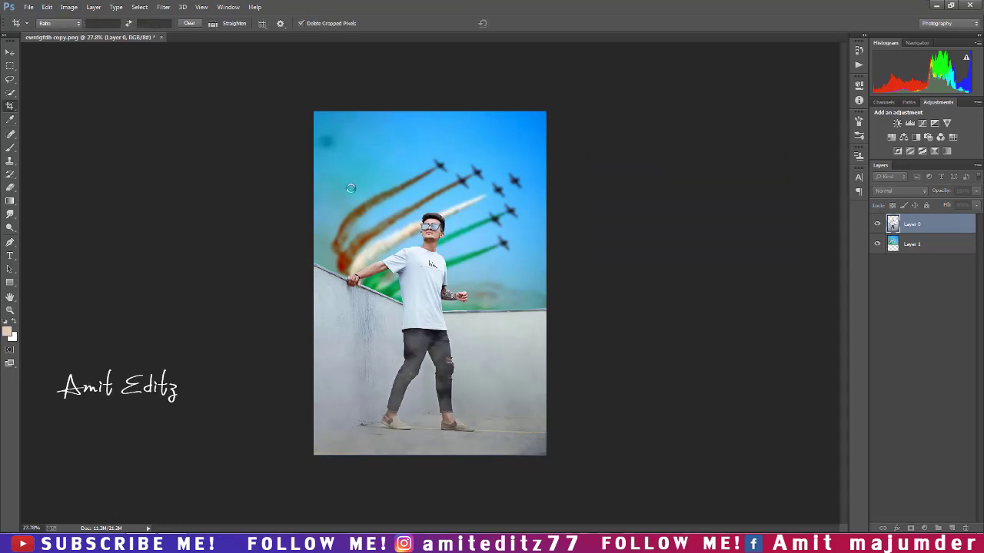
# Reduce noise on the man's layer with the Noiseware Professional filter at its Default settings
pyautogui.click(164, 7)
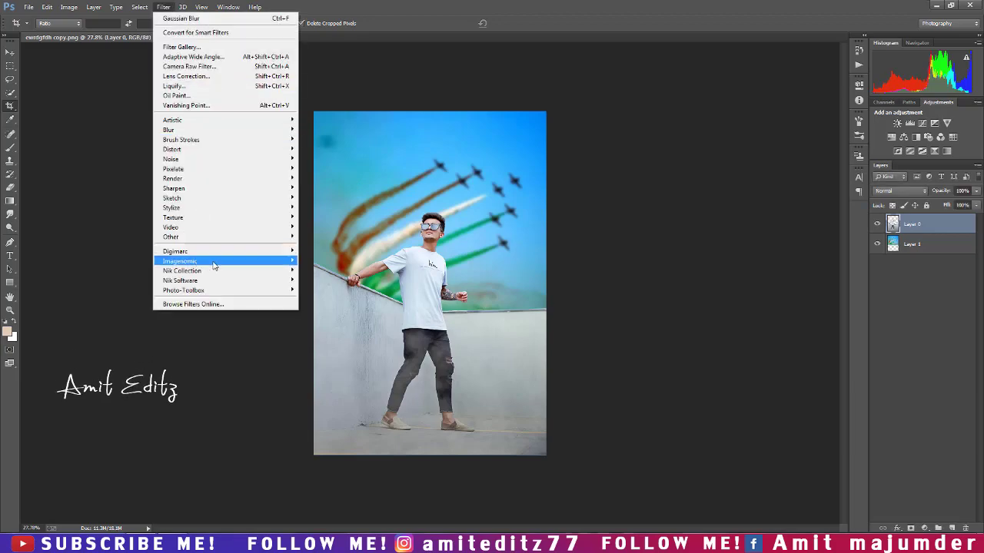
pyautogui.moveTo(214, 263)
pyautogui.click(327, 261)
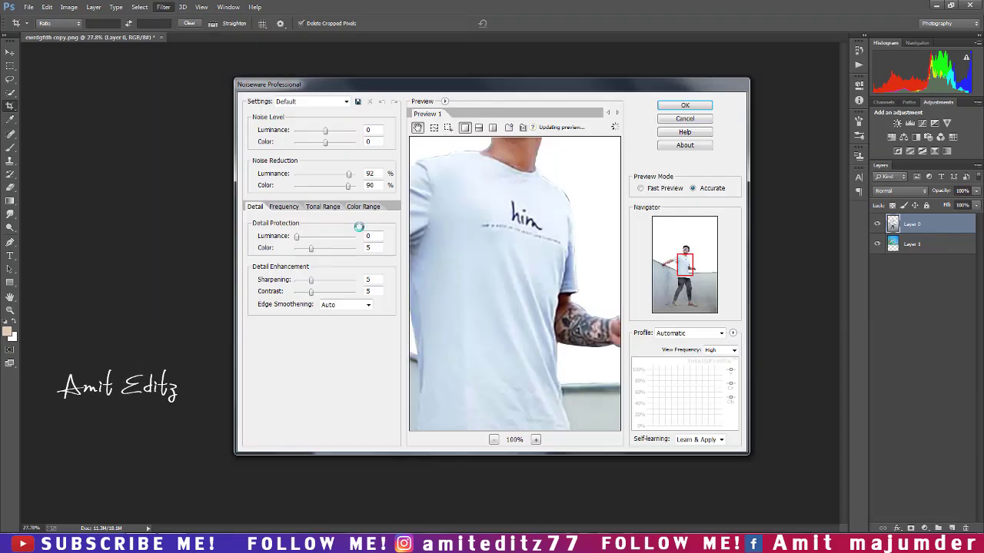
pyautogui.click(684, 106)
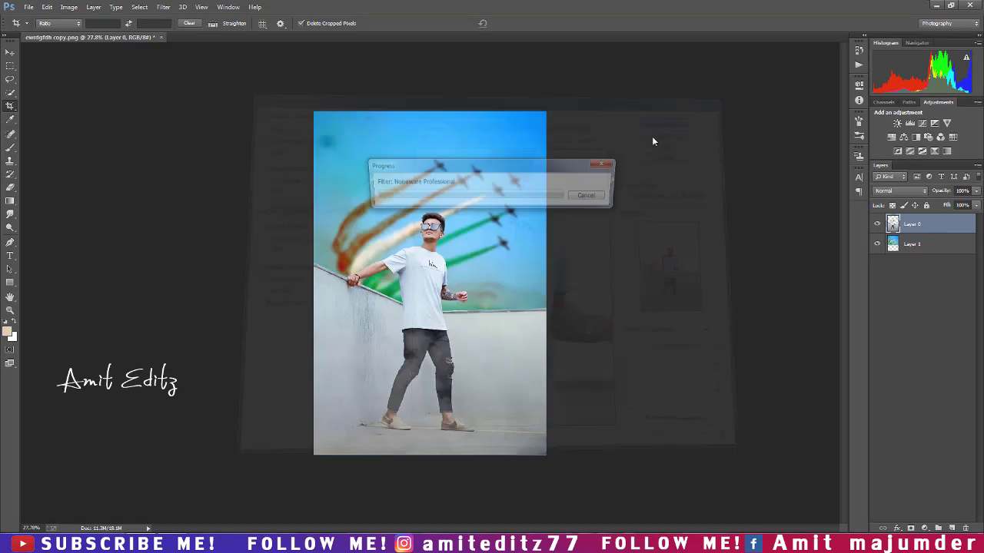
pyautogui.click(443, 273)
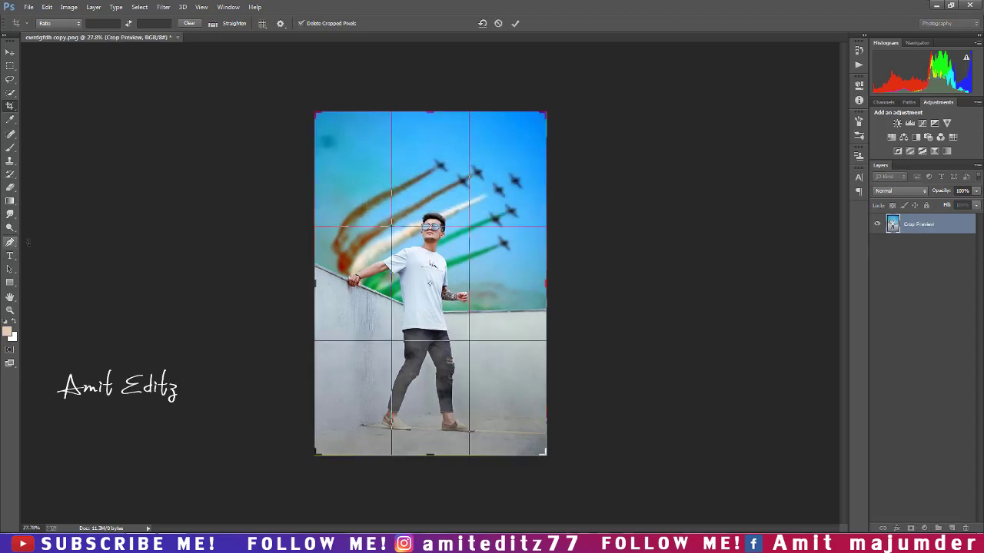
pyautogui.press('Return')
# Smudge the top and side edges of the man's hair outward into fine strands with a 26 px brush at 85% strength
pyautogui.click(10, 215)
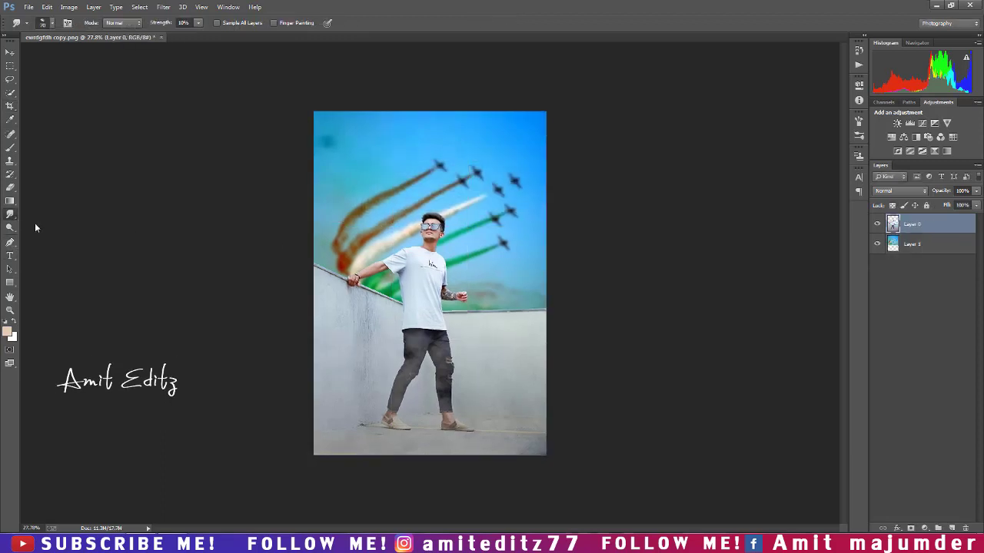
pyautogui.rightClick(484, 285)
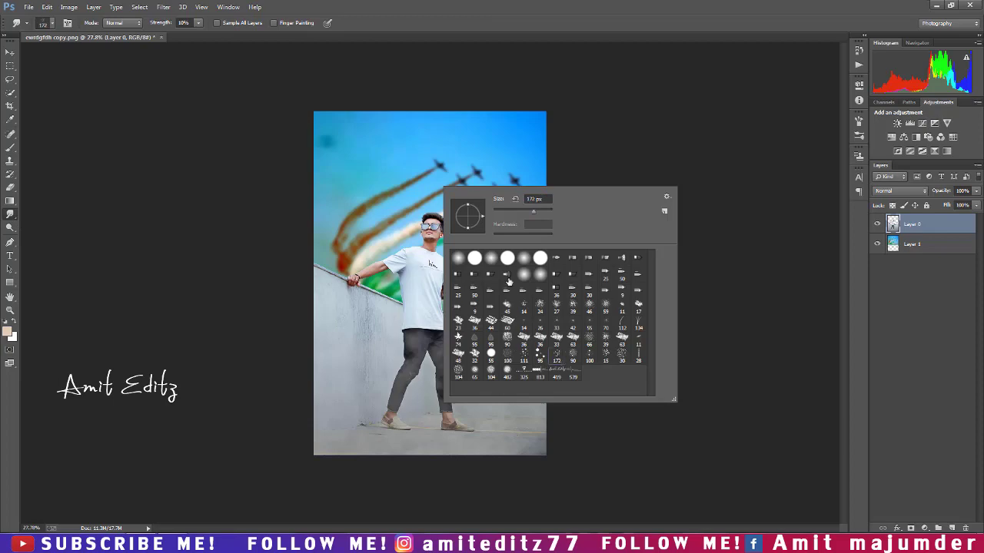
pyautogui.click(388, 213)
pyautogui.scroll(5, 417, 209)
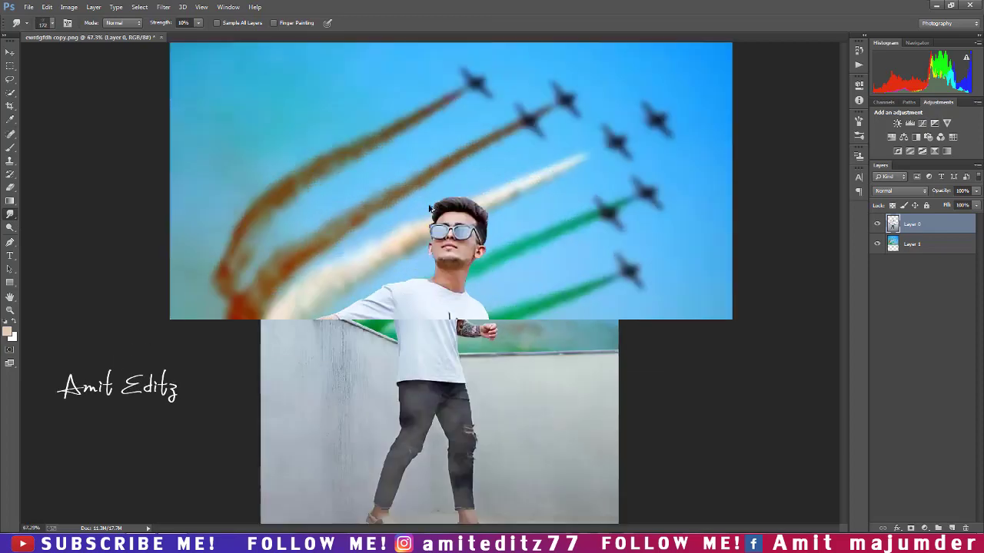
pyautogui.scroll(5, 429, 208)
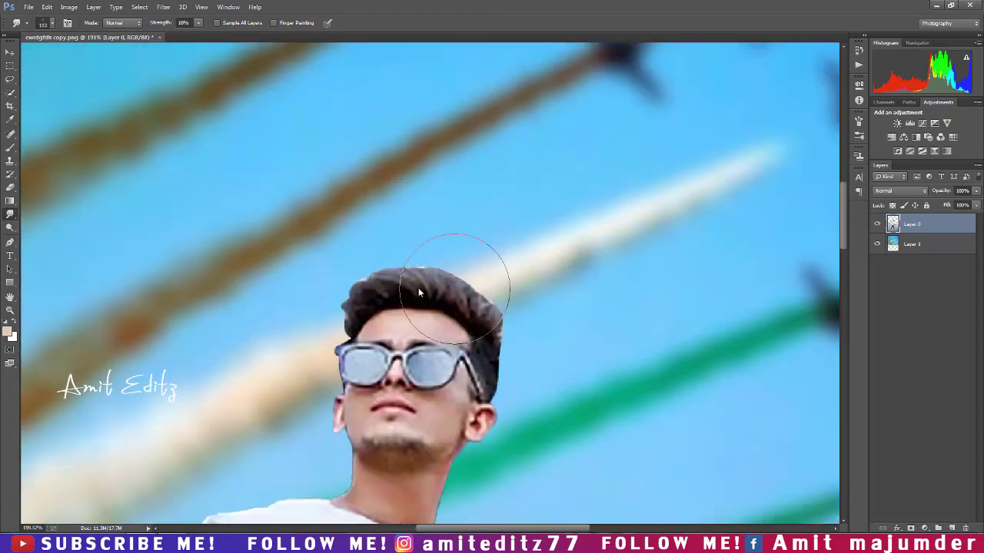
pyautogui.moveTo(418, 288); pyautogui.dragTo(382, 282)
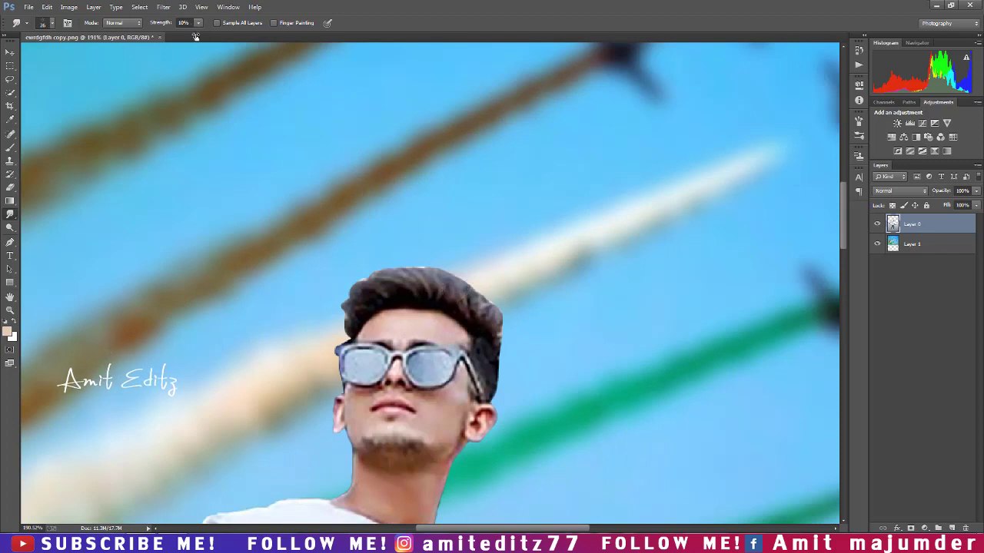
pyautogui.moveTo(195, 36); pyautogui.dragTo(250, 38)
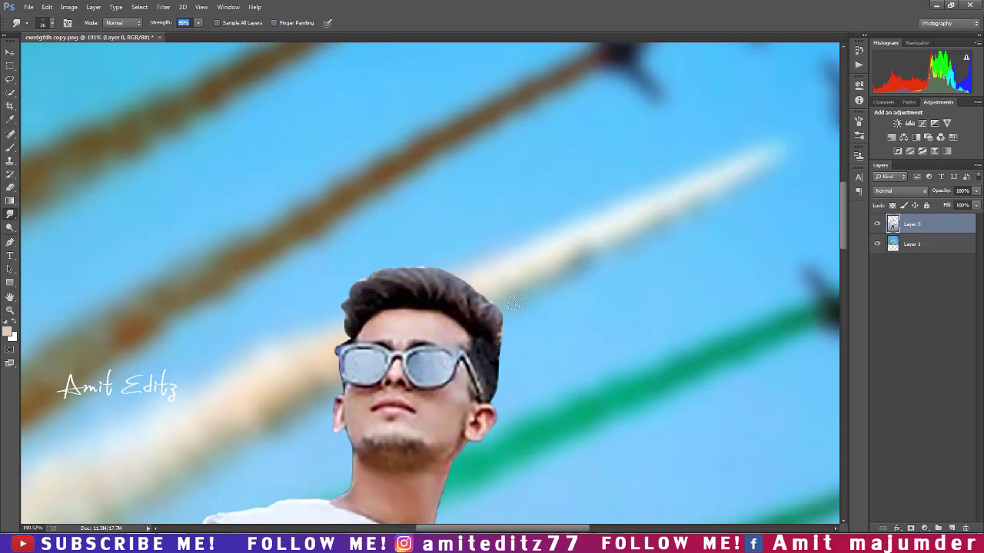
pyautogui.moveTo(492, 330); pyautogui.dragTo(508, 310)
pyautogui.moveTo(490, 345)
pyautogui.mouseDown()
pyautogui.moveTo(509, 337)
pyautogui.moveTo(502, 326)
pyautogui.mouseUp()
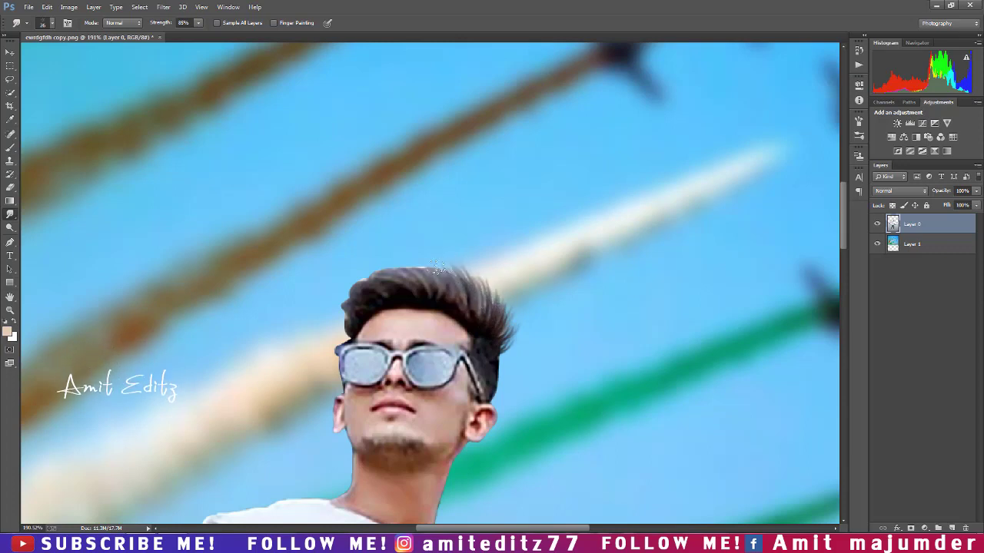
pyautogui.moveTo(343, 303)
pyautogui.mouseDown()
pyautogui.moveTo(368, 272)
pyautogui.moveTo(372, 287)
pyautogui.moveTo(391, 275)
pyautogui.moveTo(452, 285)
pyautogui.moveTo(415, 263)
pyautogui.mouseUp()
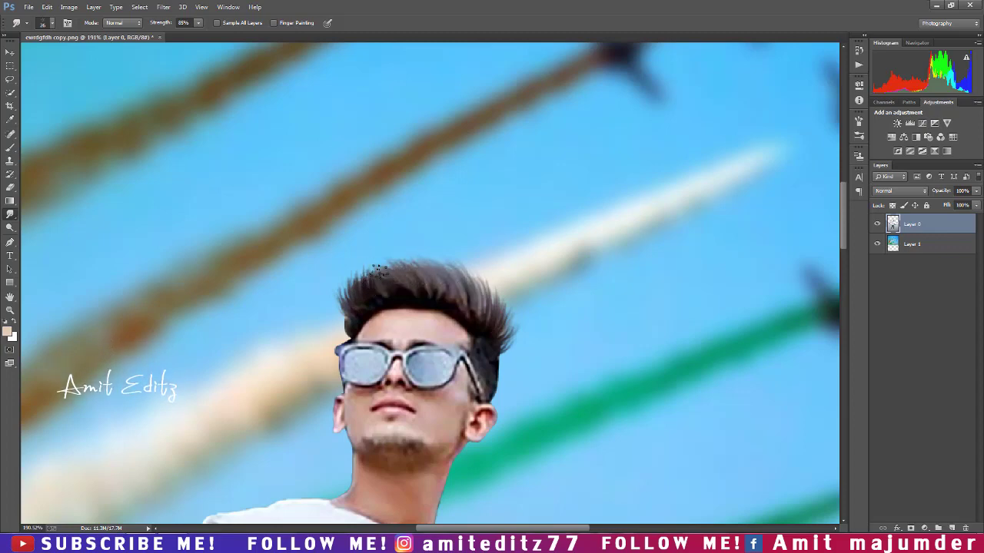
# Refine the smudged strands around the back of the man's hair with a 25 px brush
pyautogui.scroll(-2, 338, 269)
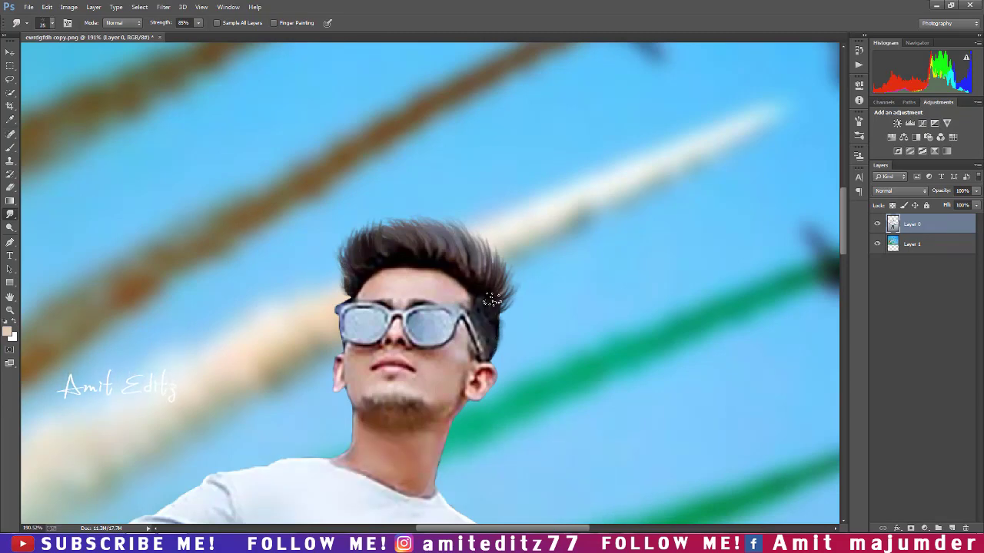
pyautogui.moveTo(492, 275); pyautogui.dragTo(490, 241)
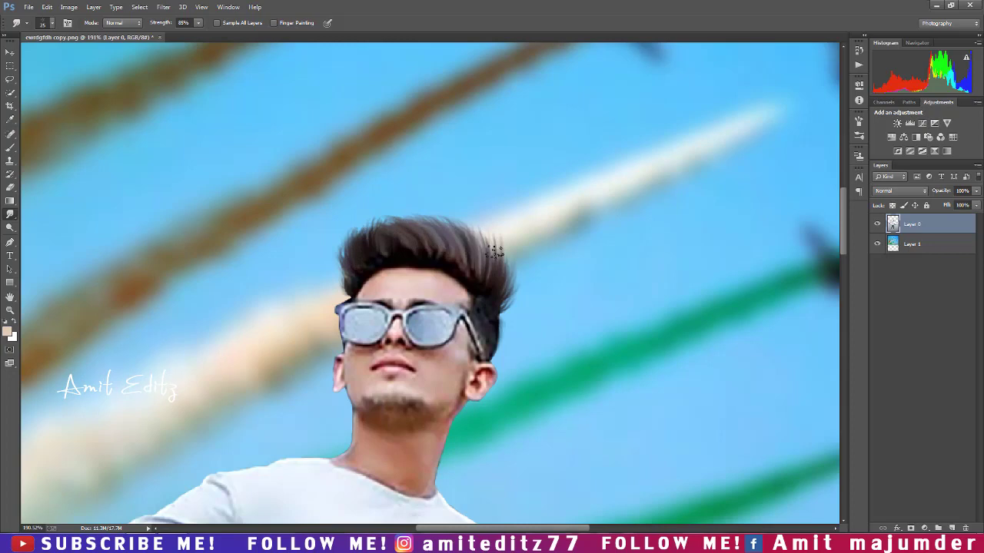
pyautogui.hotkey('ctrl', '0')
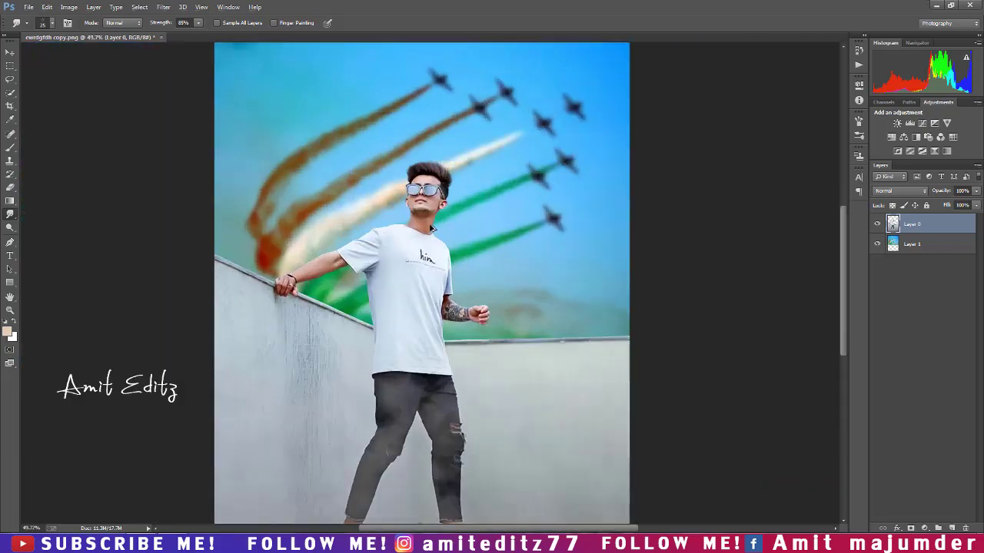
# Adjust the man's layer in Camera Raw with Contrast +28, Highlights -14, Shadows +10, Blacks +9 and Clarity +8
pyautogui.scroll(5, 416, 169)
pyautogui.scroll(-9, 416, 169)
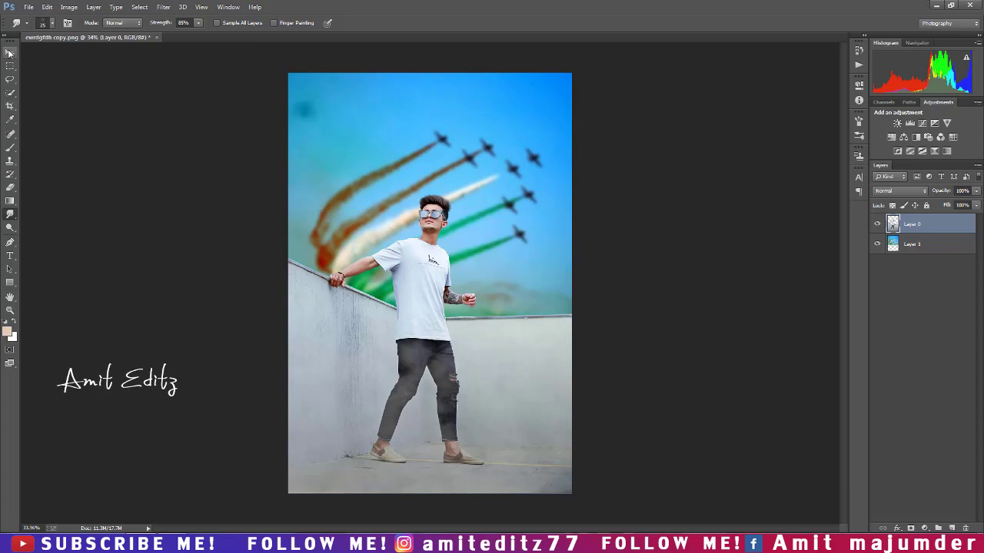
pyautogui.press('v')
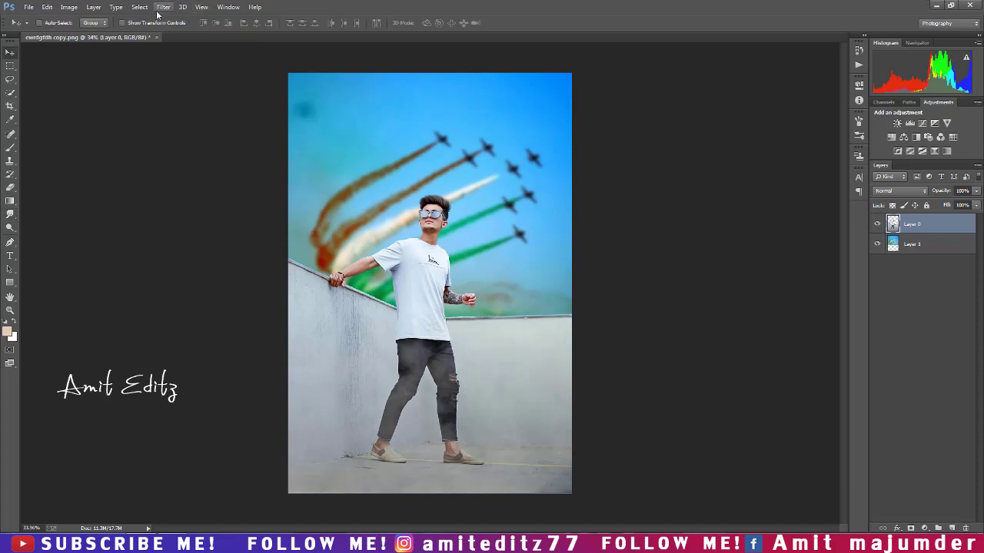
pyautogui.click(159, 10)
pyautogui.click(173, 67)
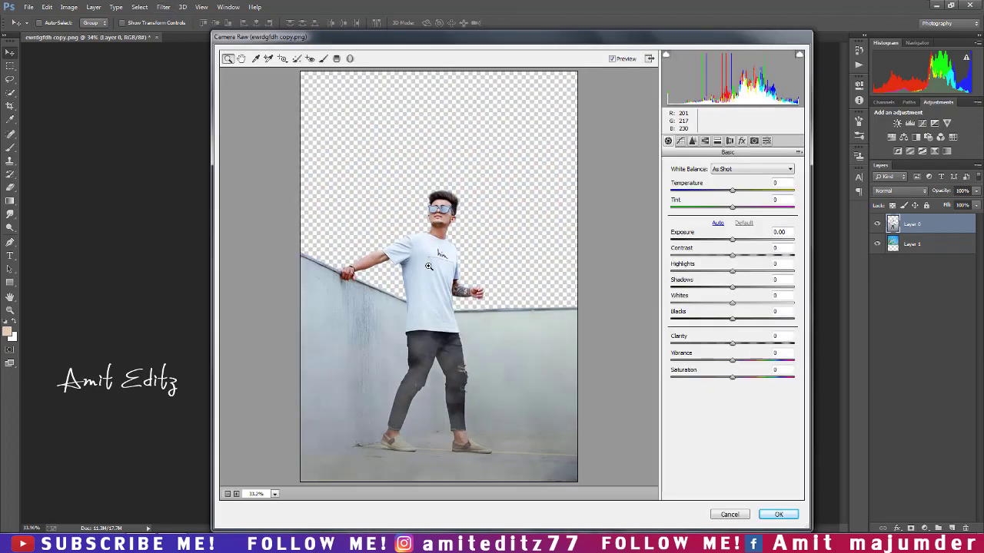
pyautogui.moveTo(735, 261); pyautogui.dragTo(738, 340)
pyautogui.moveTo(752, 288); pyautogui.dragTo(738, 296)
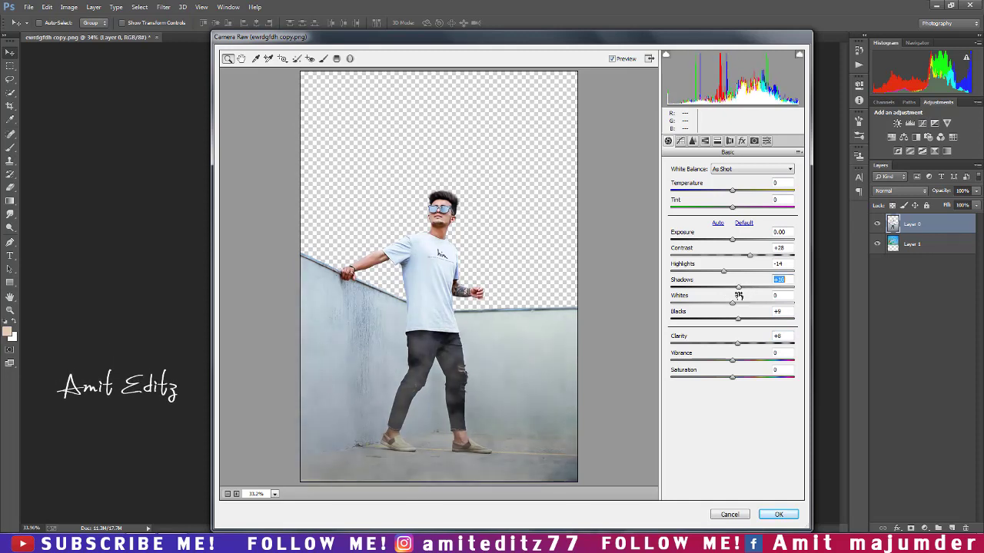
# Raise the Oranges luminance to about +32 in Camera Raw and apply the filter to the man's layer
pyautogui.click(705, 140)
pyautogui.moveTo(732, 230); pyautogui.dragTo(743, 234)
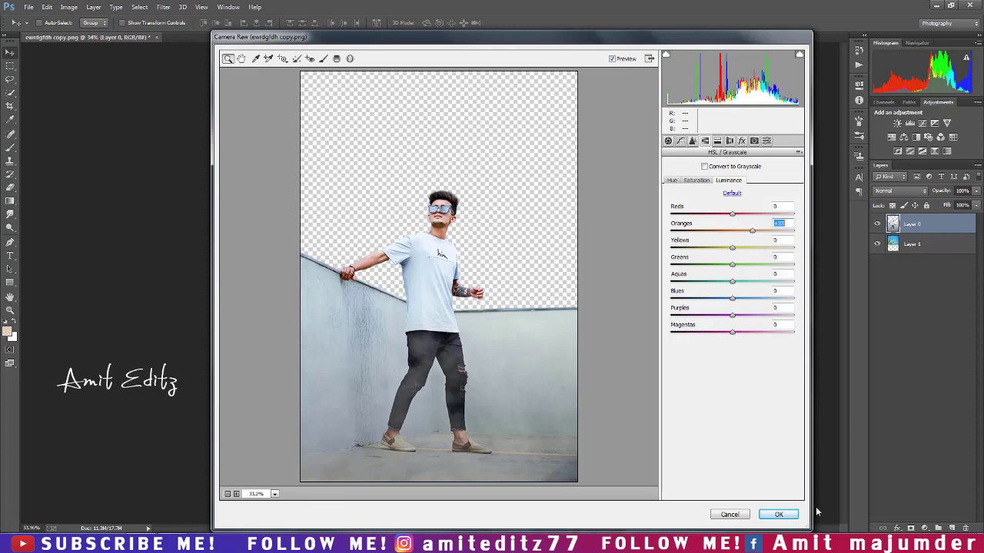
pyautogui.click(779, 514)
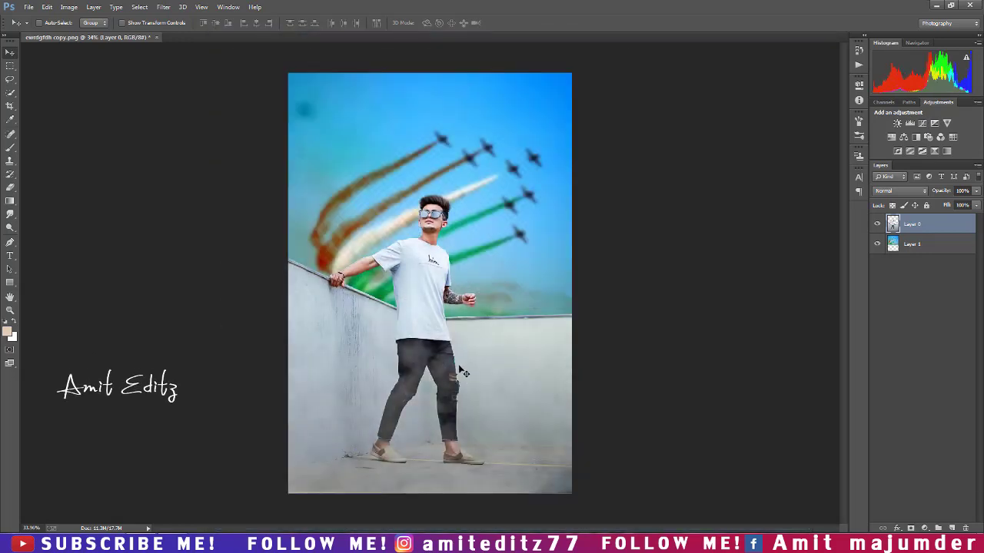
# Select the man's white T-shirt, including both sleeves, with the Quick Selection tool
pyautogui.hotkey('ctrl', '0')
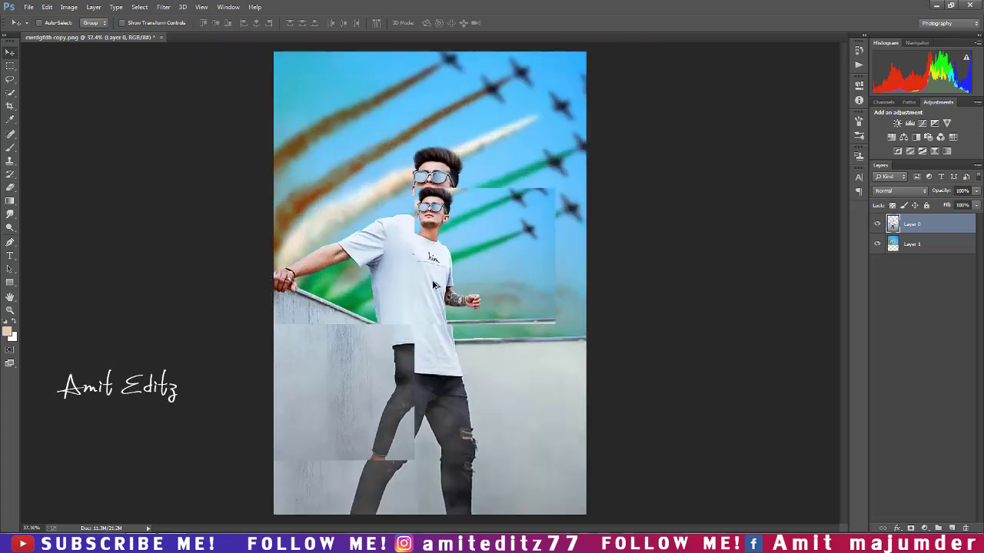
pyautogui.click(10, 92)
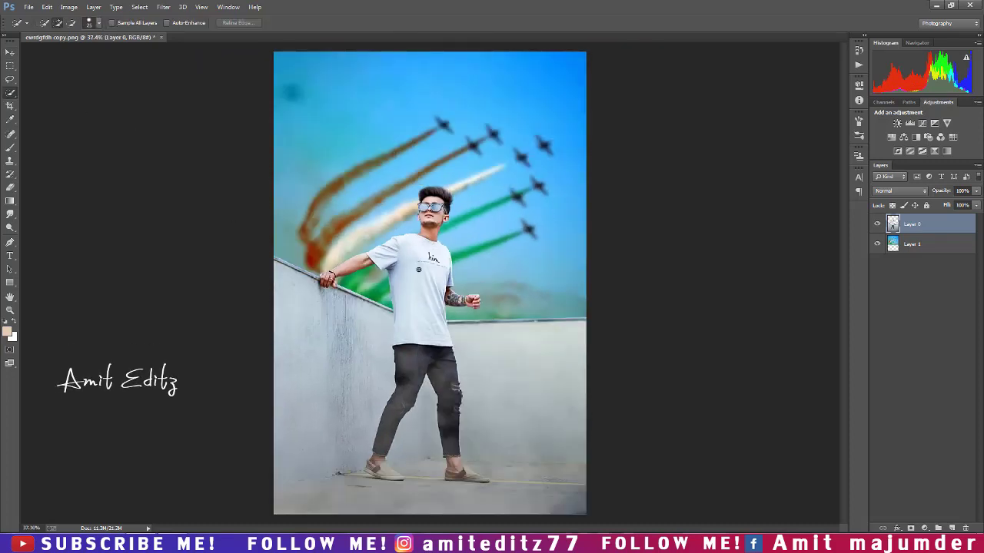
pyautogui.scroll(1, 420, 265)
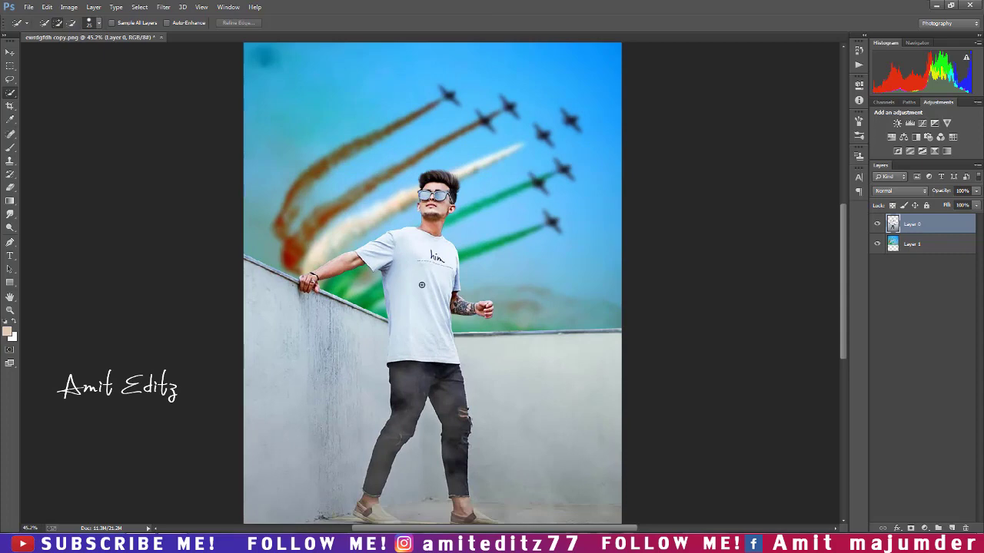
pyautogui.moveTo(421, 285)
pyautogui.mouseDown()
pyautogui.moveTo(428, 254)
pyautogui.moveTo(421, 291)
pyautogui.moveTo(382, 250)
pyautogui.mouseUp()
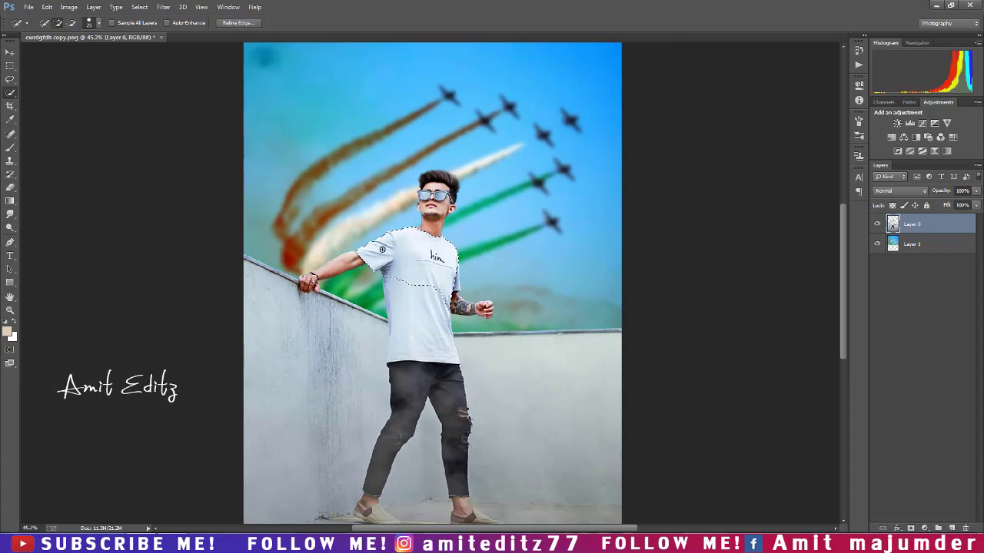
pyautogui.moveTo(398, 294); pyautogui.dragTo(405, 344)
pyautogui.scroll(5, 418, 294)
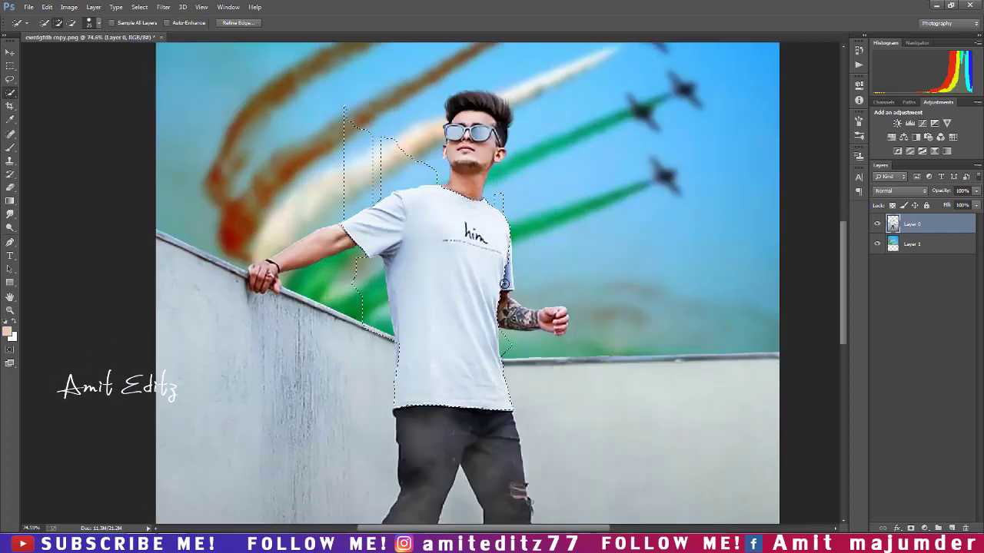
pyautogui.moveTo(504, 285); pyautogui.dragTo(508, 246)
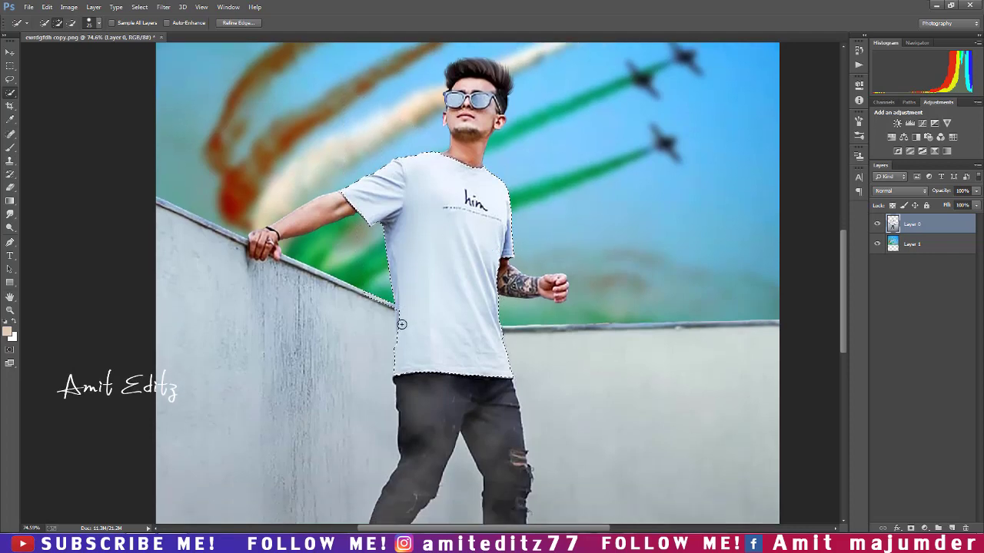
pyautogui.moveTo(402, 324); pyautogui.dragTo(402, 329)
# Refine the T-shirt selection along its side edge and lower hem corner using a smaller Quick Selection brush
pyautogui.scroll(6, 401, 375)
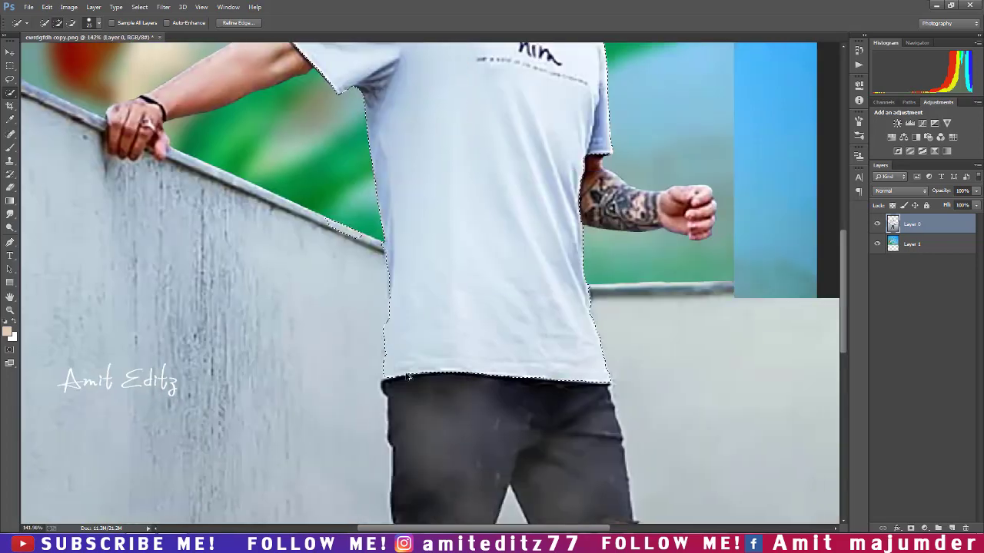
pyautogui.moveTo(397, 376); pyautogui.dragTo(389, 381)
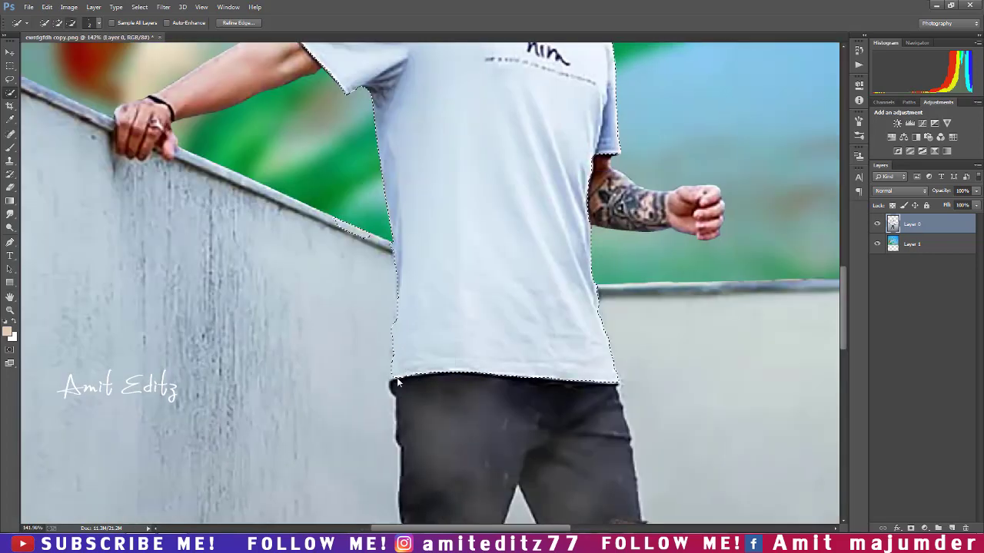
pyautogui.press('alt')
pyautogui.moveTo(436, 358); pyautogui.dragTo(452, 349)
pyautogui.click(409, 283)
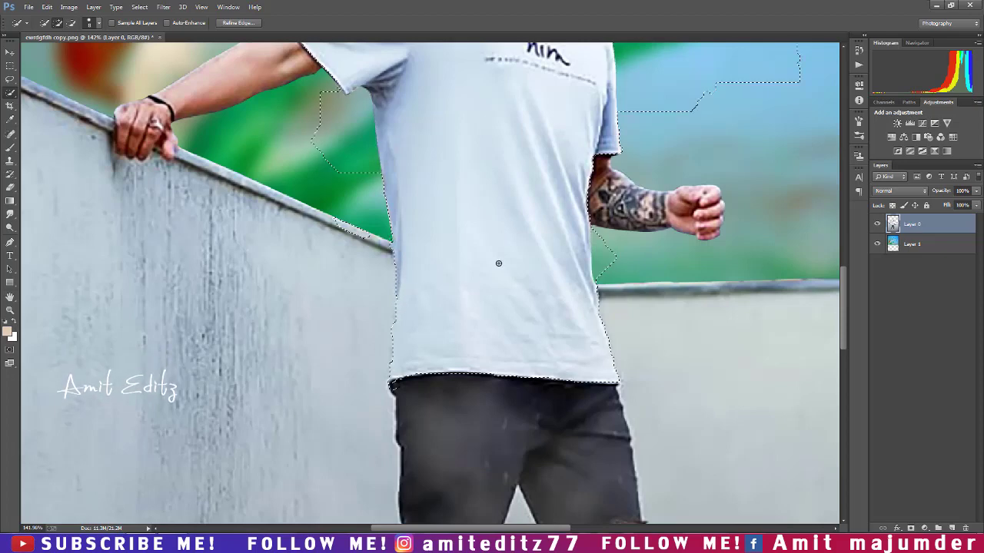
# Copy the selected T-shirt to a new layer and dismiss the Windows color scheme dialog
pyautogui.scroll(5, 500, 259)
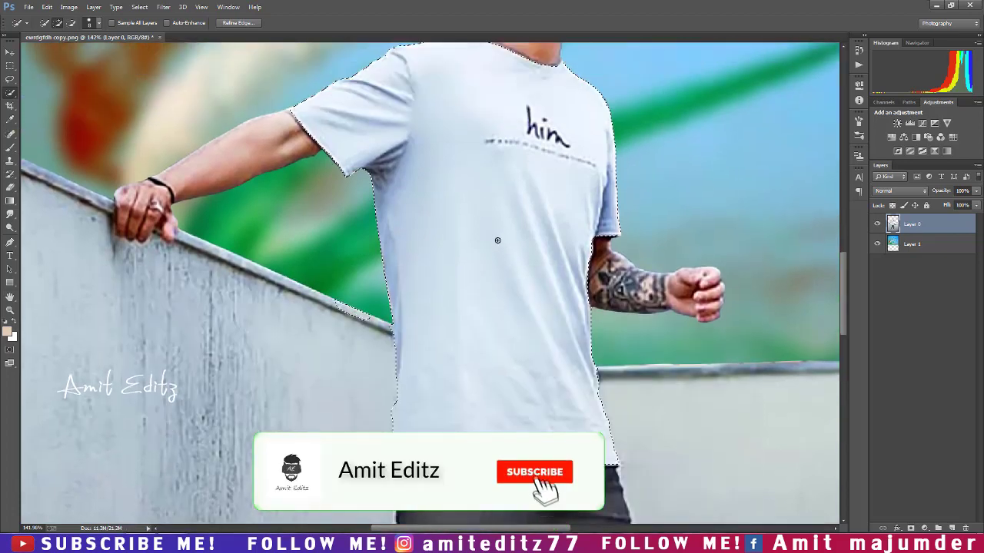
pyautogui.scroll(-8, 497, 236)
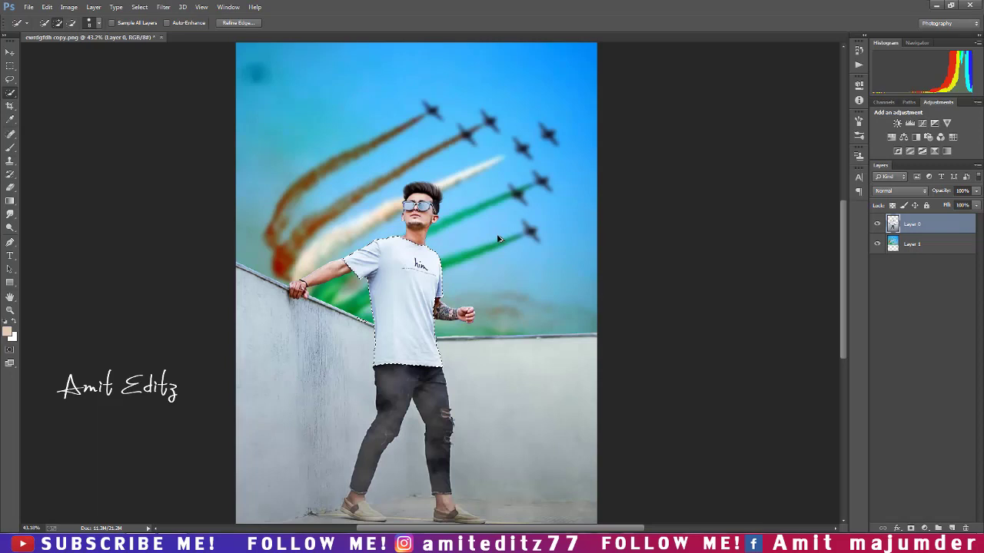
pyautogui.hotkey('ctrl', 'j')
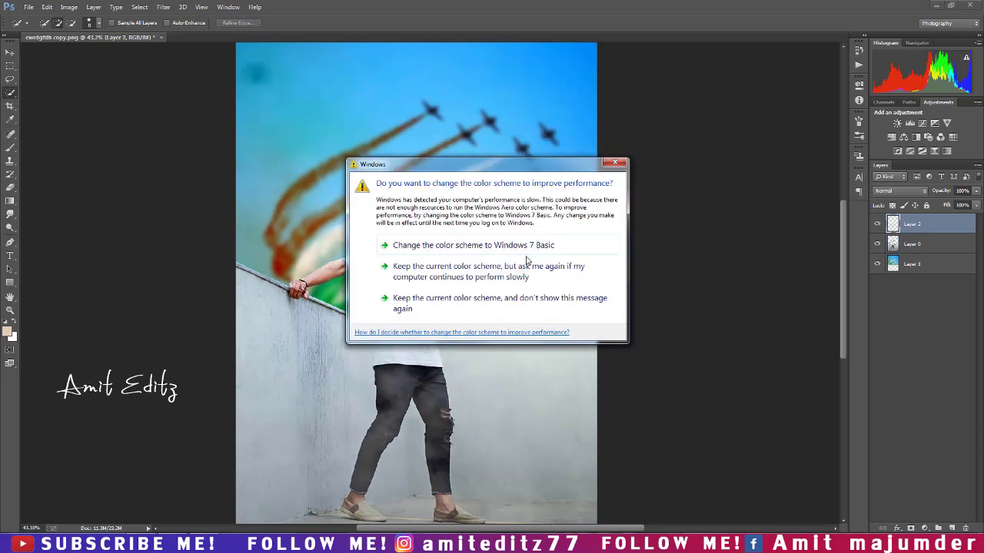
pyautogui.click(614, 164)
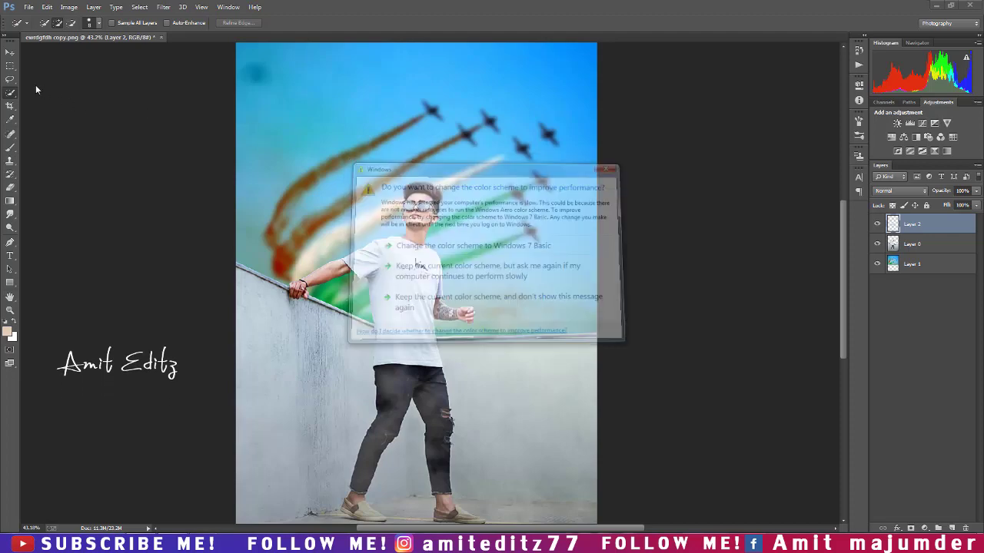
# Open the flag image shutterstock-133239521, copy it into the composite over the man's chest, and close the flag file
pyautogui.click(10, 54)
pyautogui.click(28, 7)
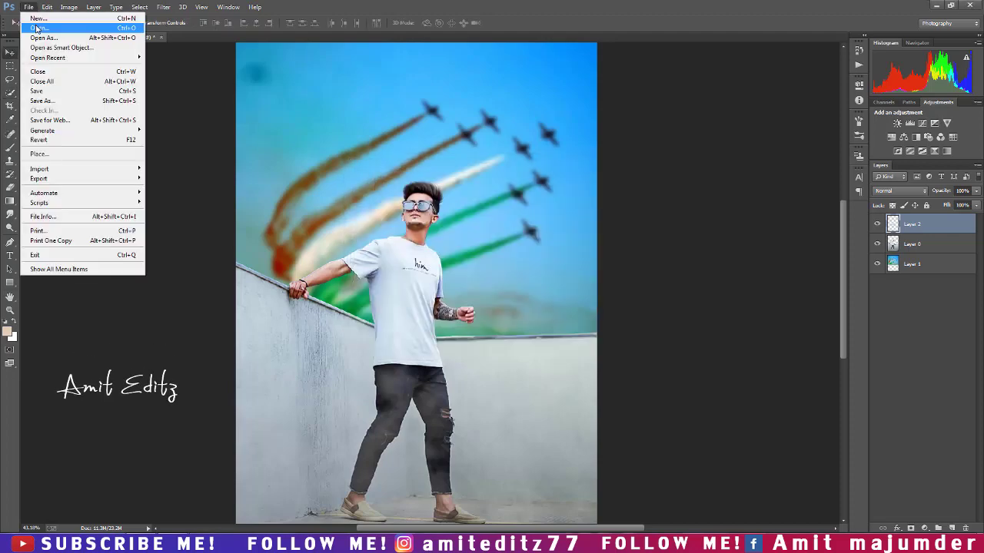
pyautogui.click(38, 24)
pyautogui.click(493, 152)
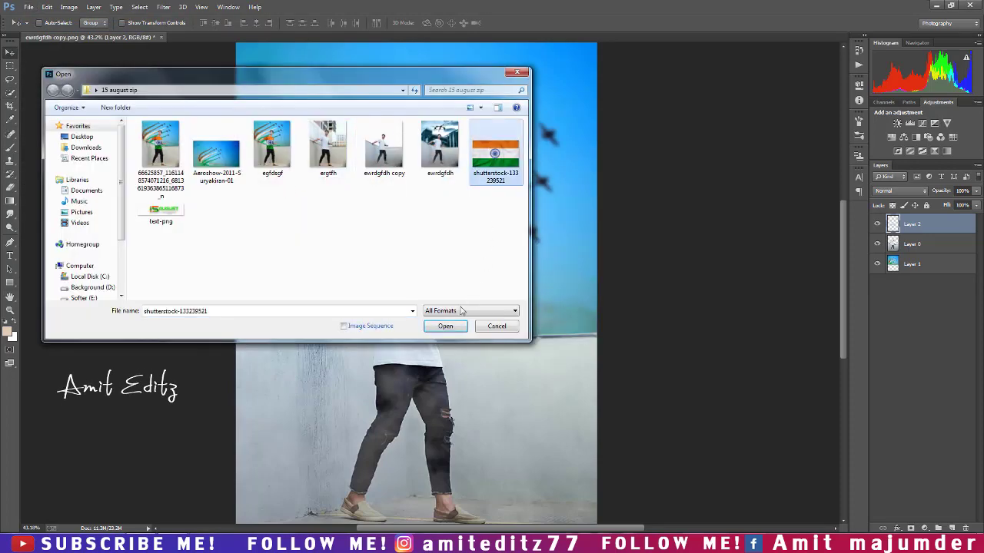
pyautogui.click(445, 326)
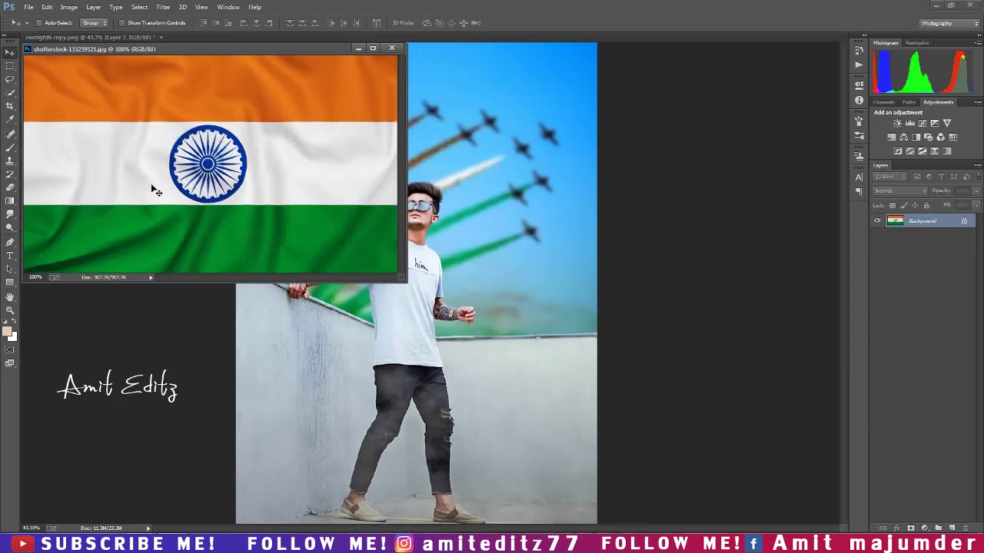
pyautogui.moveTo(204, 157); pyautogui.dragTo(431, 273)
pyautogui.click(392, 48)
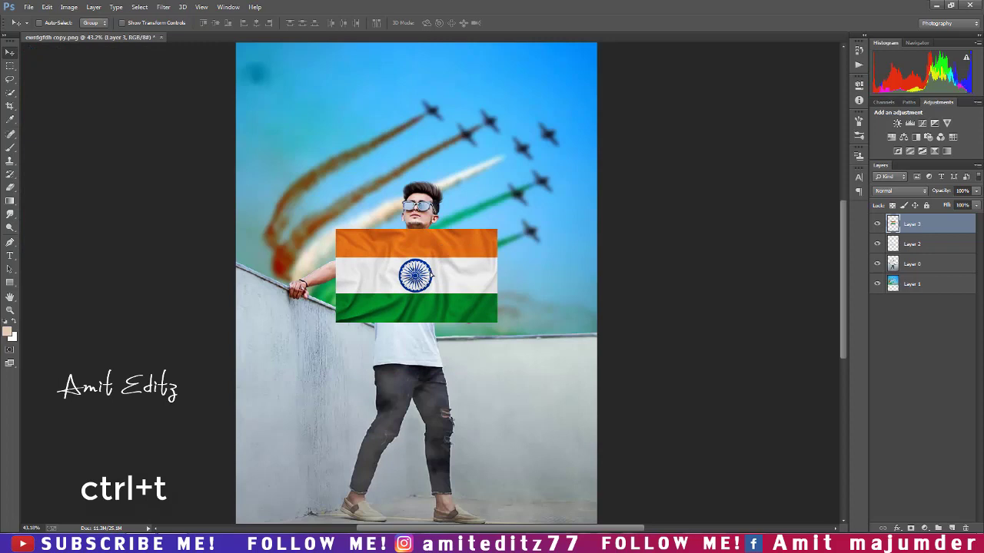
# Scale the flag to about 144%, rotate it about 12° clockwise, and position it to cover the whole T-shirt
pyautogui.hotkey('ctrl', 't')
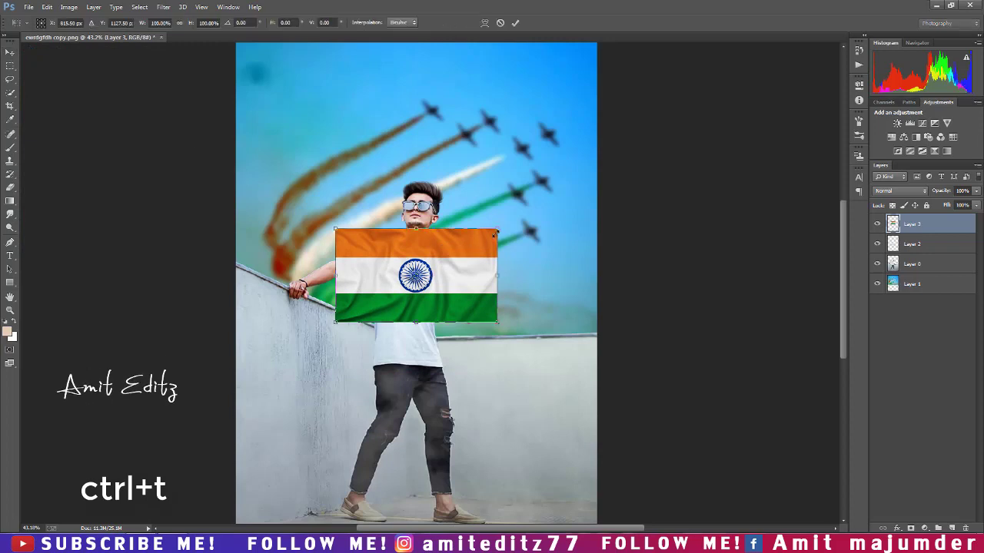
pyautogui.moveTo(498, 228); pyautogui.dragTo(529, 213)
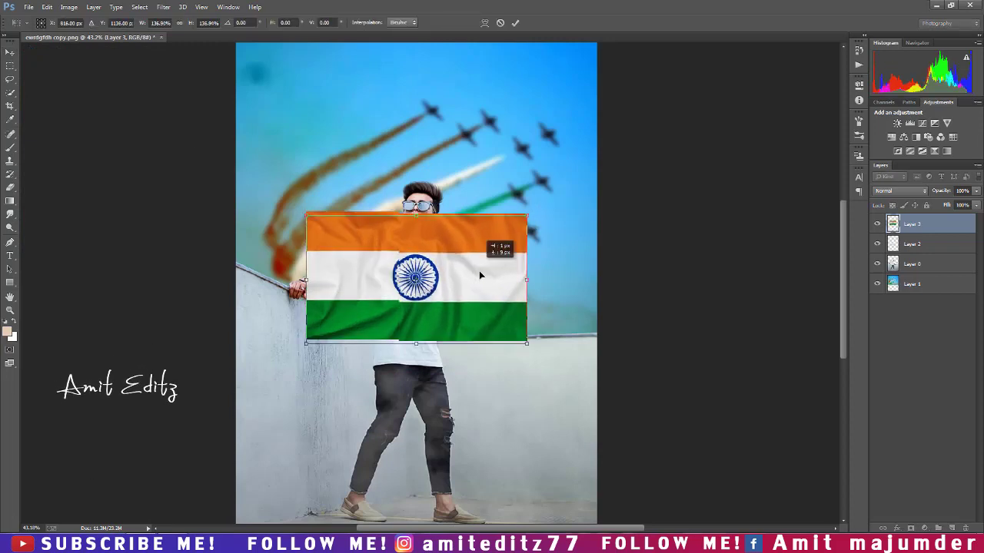
pyautogui.moveTo(479, 271); pyautogui.dragTo(478, 290)
pyautogui.moveTo(566, 295)
pyautogui.mouseDown()
pyautogui.moveTo(558, 325)
pyautogui.moveTo(557, 308)
pyautogui.mouseUp()
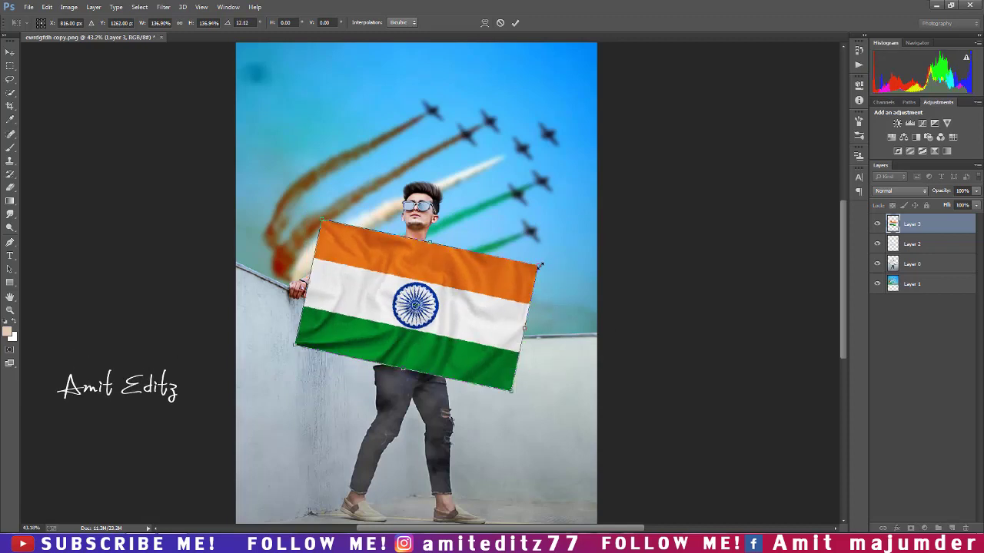
pyautogui.moveTo(540, 265); pyautogui.dragTo(547, 268)
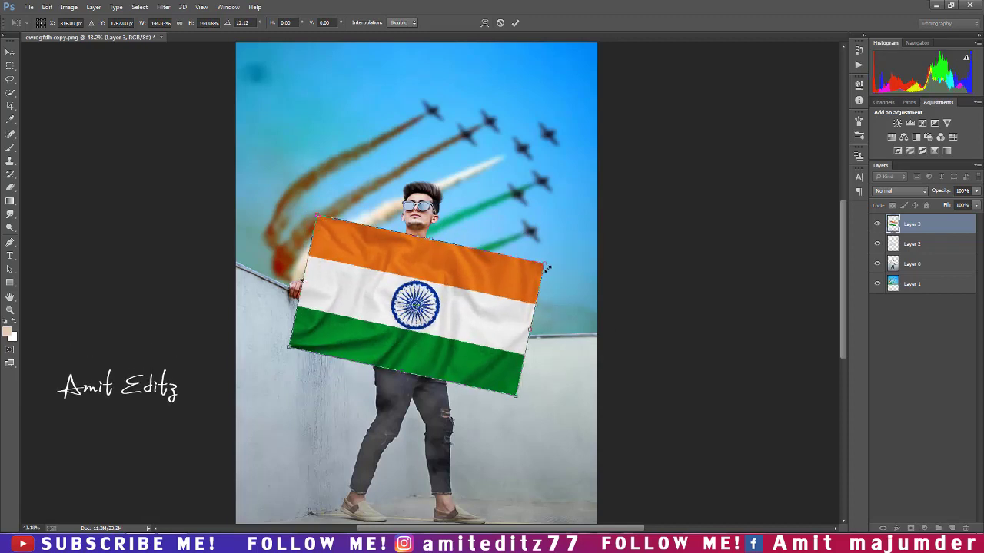
pyautogui.press('Return')
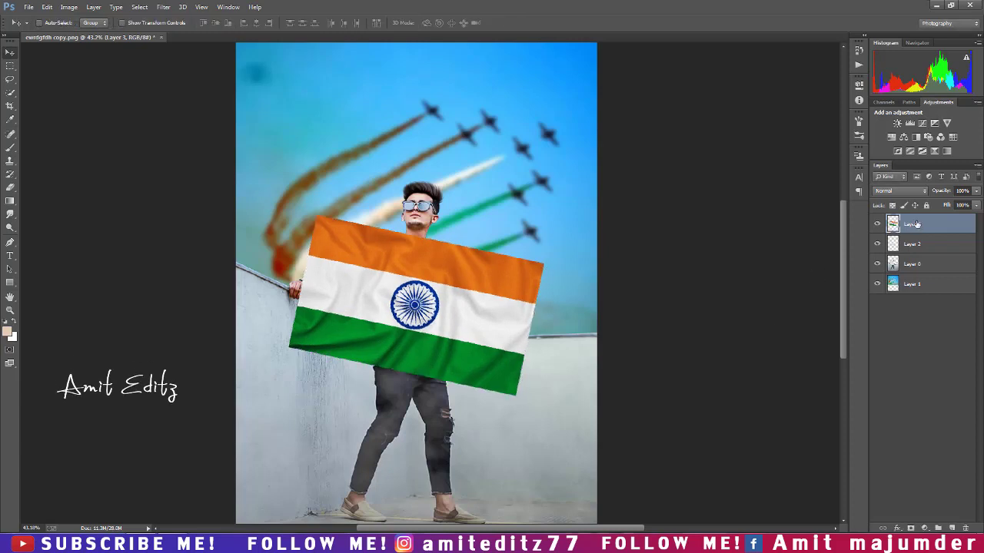
# Clip the flag layer to the T-shirt layer and set its blend mode to Multiply
pyautogui.rightClick(916, 224)
pyautogui.click(844, 251)
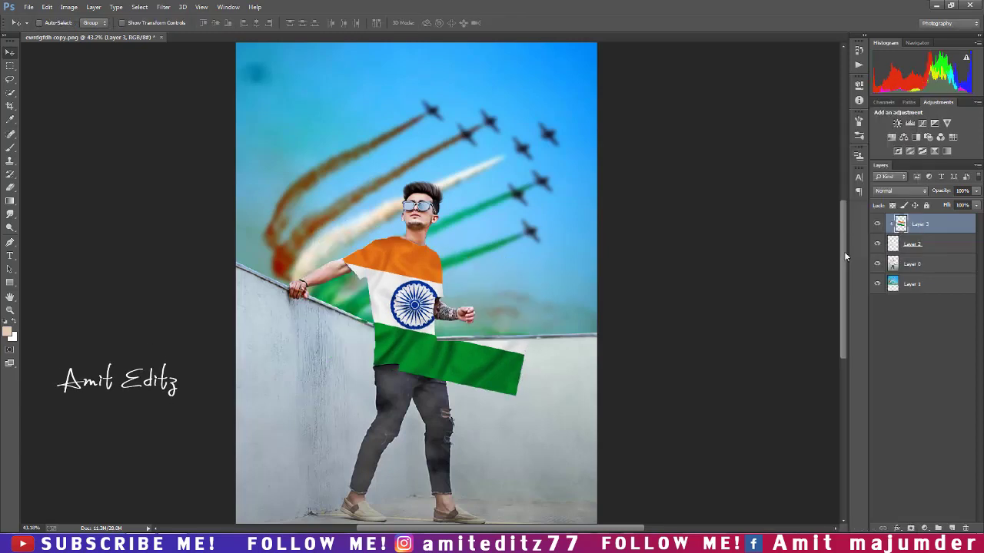
pyautogui.click(908, 193)
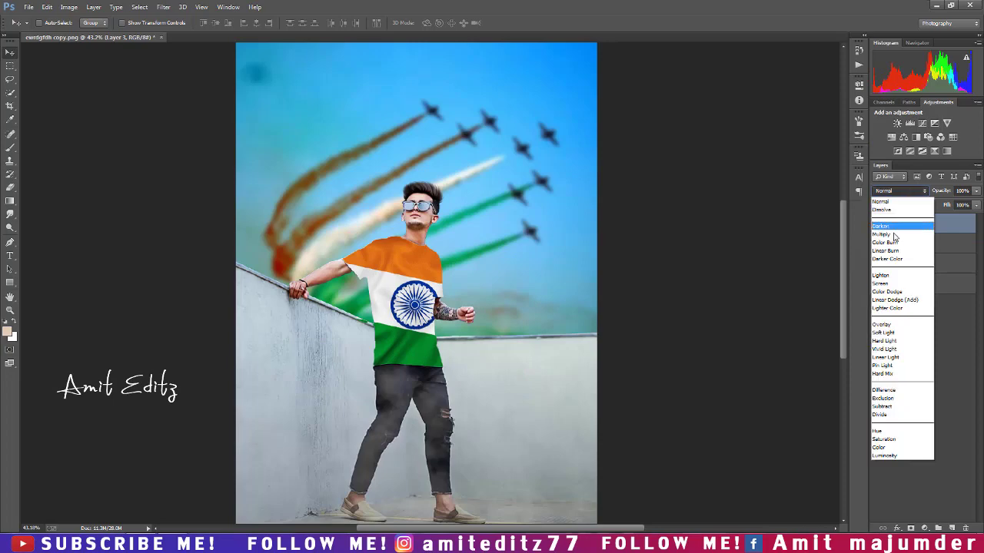
pyautogui.click(899, 226)
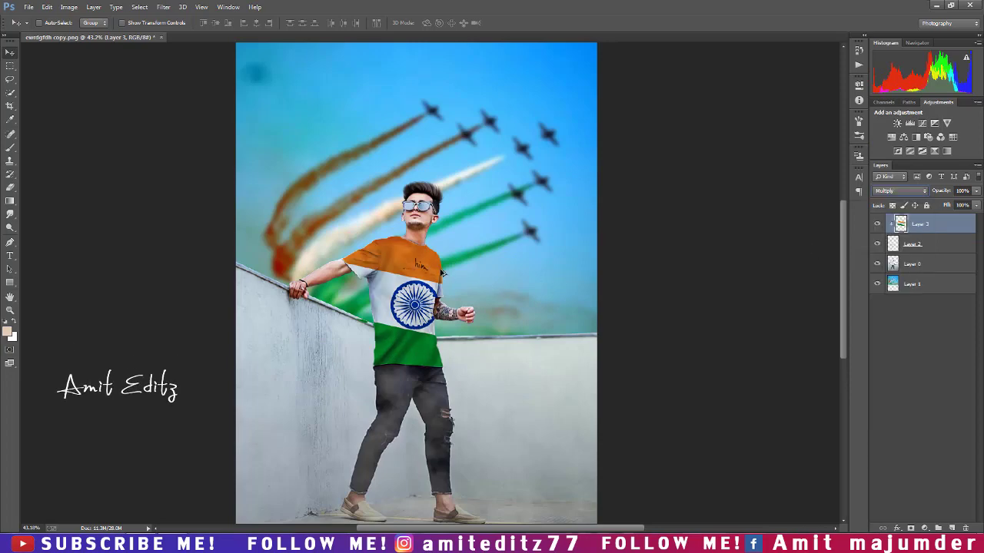
# Reduce the flag layer's fill to about 91%
pyautogui.scroll(5, 413, 264)
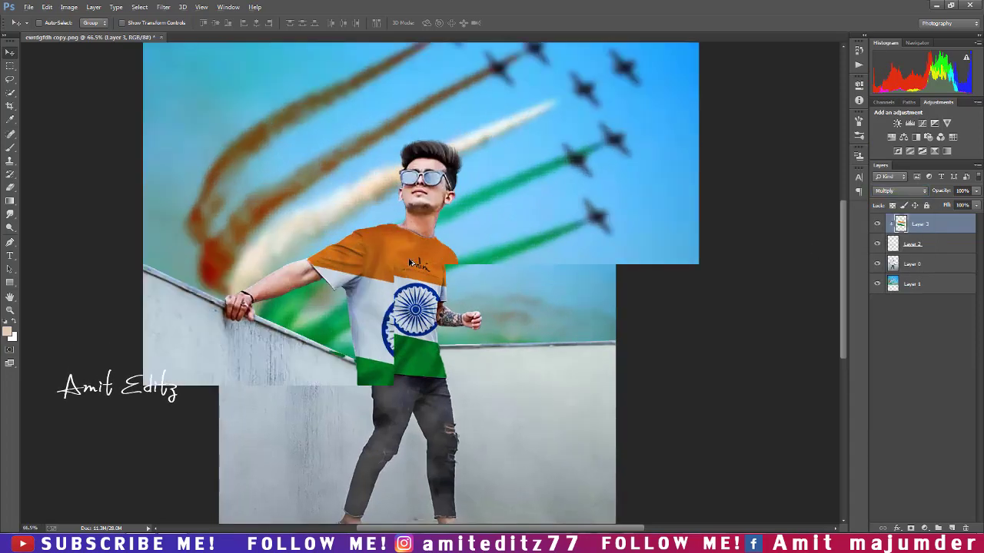
pyautogui.scroll(2, 411, 261)
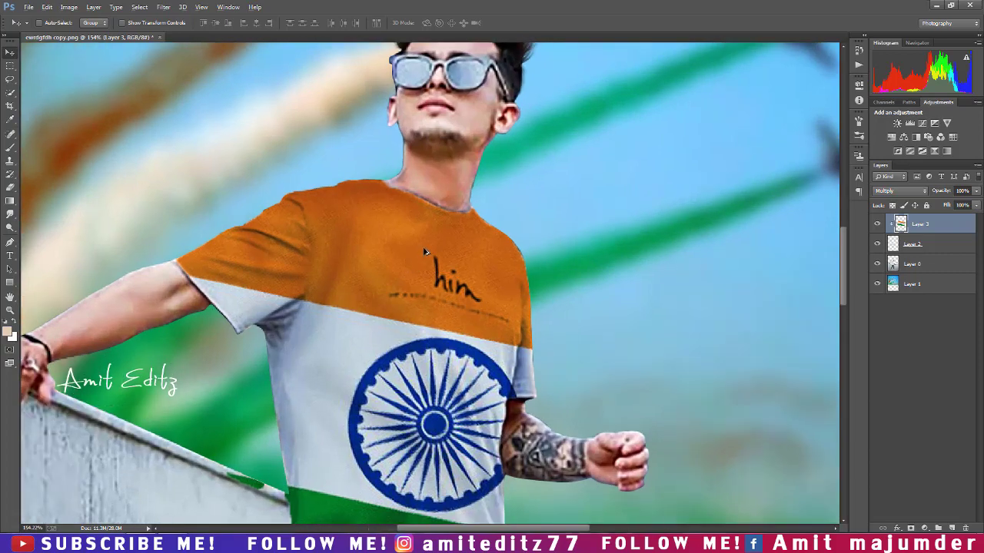
pyautogui.scroll(-6, 425, 252)
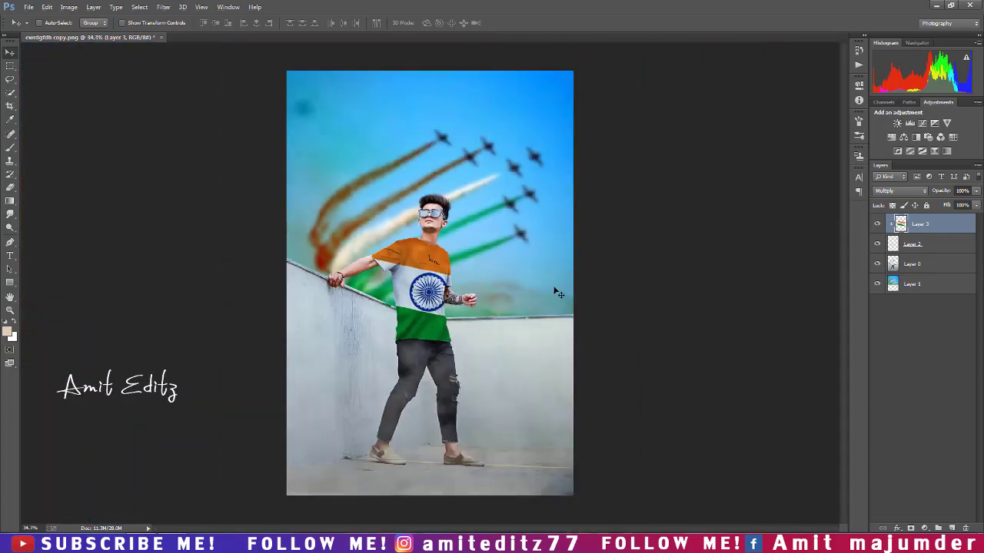
pyautogui.moveTo(969, 219); pyautogui.dragTo(973, 220)
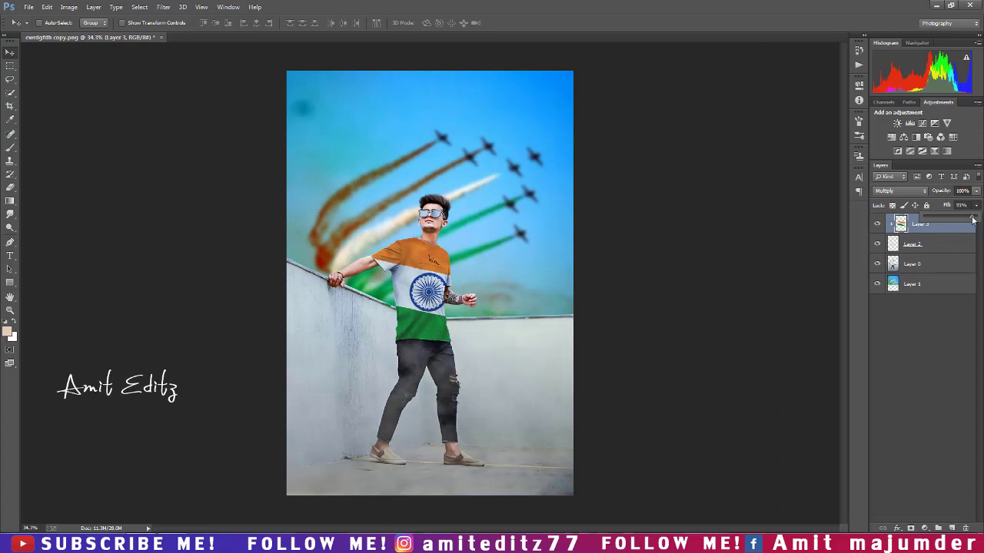
# Stamp all visible layers into a new top layer and crop it to the canvas bounds
pyautogui.scroll(-2, 510, 242)
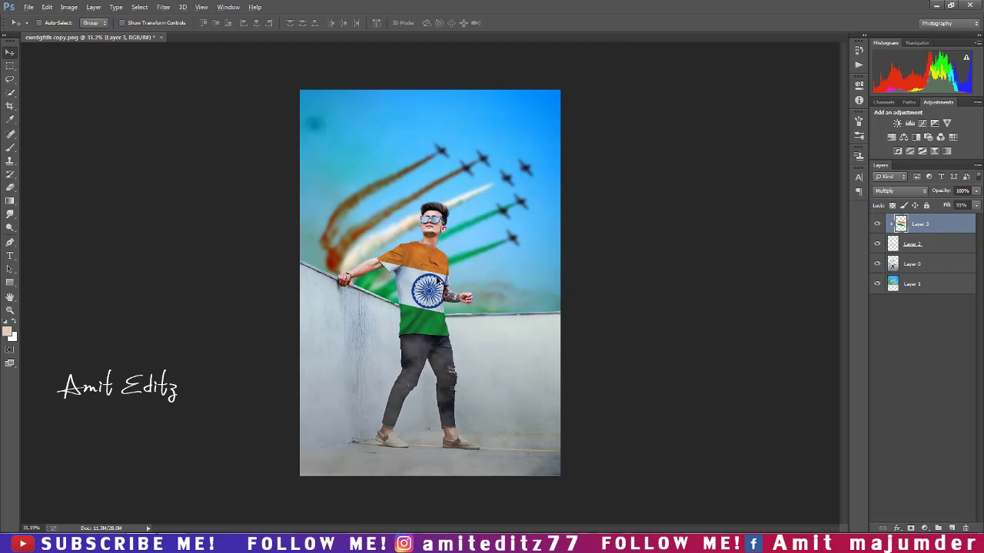
pyautogui.scroll(4, 438, 281)
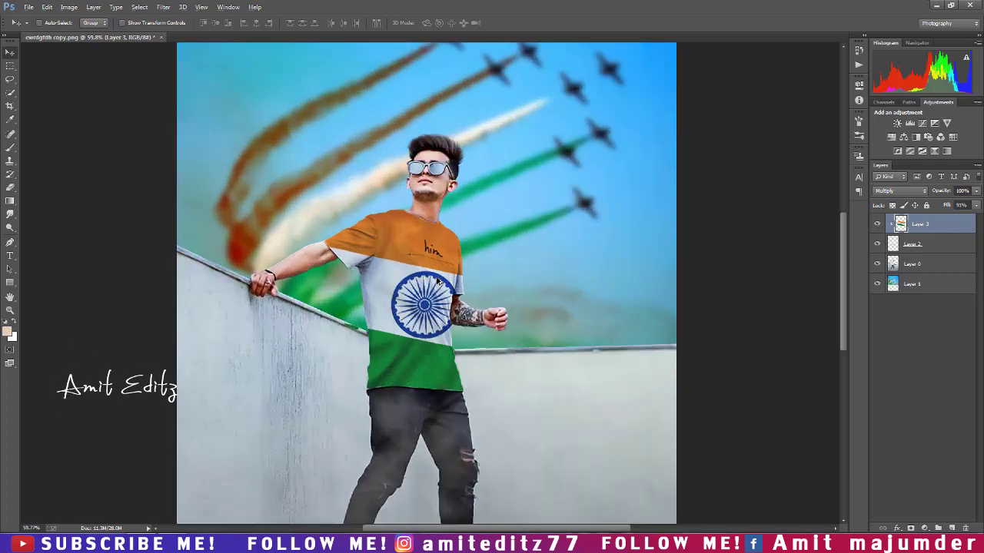
pyautogui.scroll(-2, 438, 280)
pyautogui.hotkey('ctrl', 'alt', 'shift', 'e')
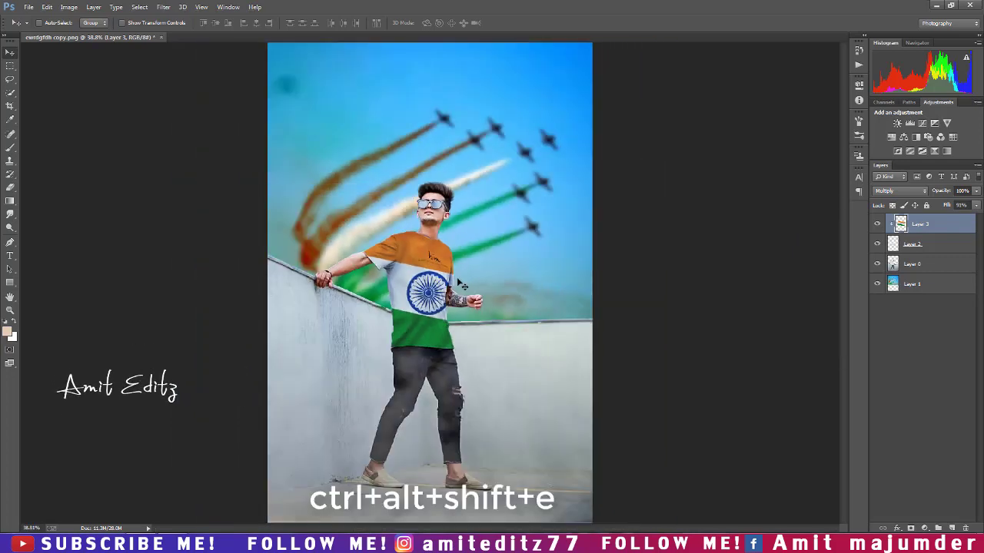
pyautogui.click(10, 105)
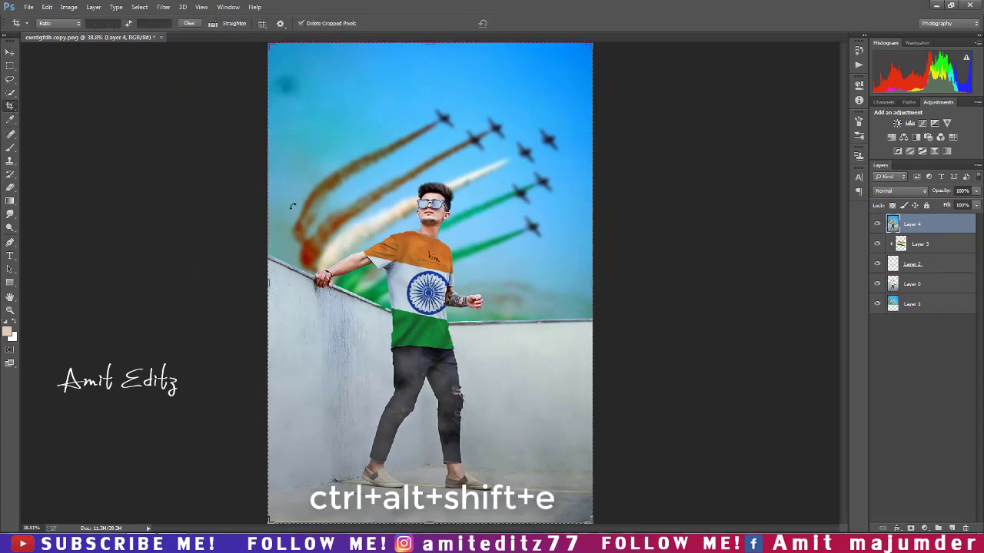
pyautogui.doubleClick(434, 231)
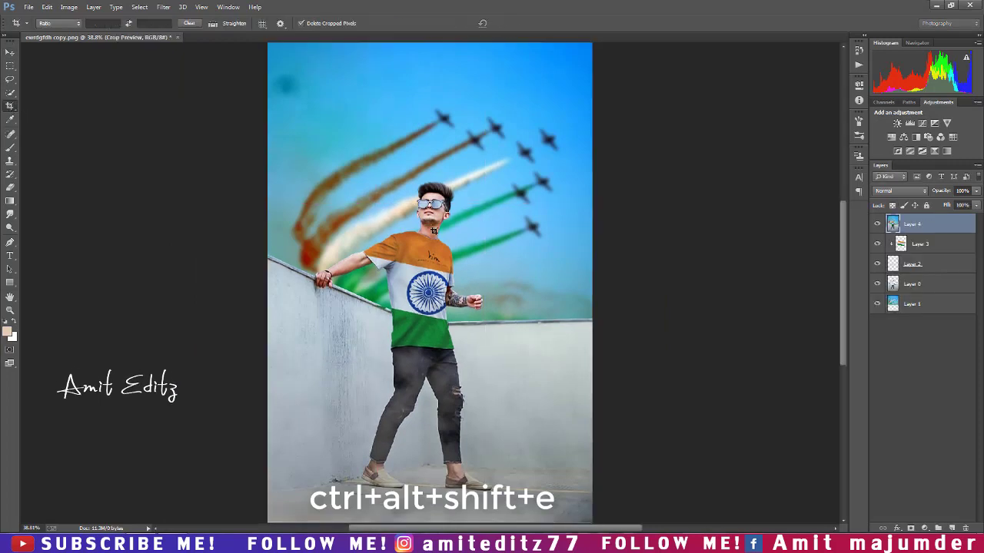
pyautogui.scroll(-1, 92, 93)
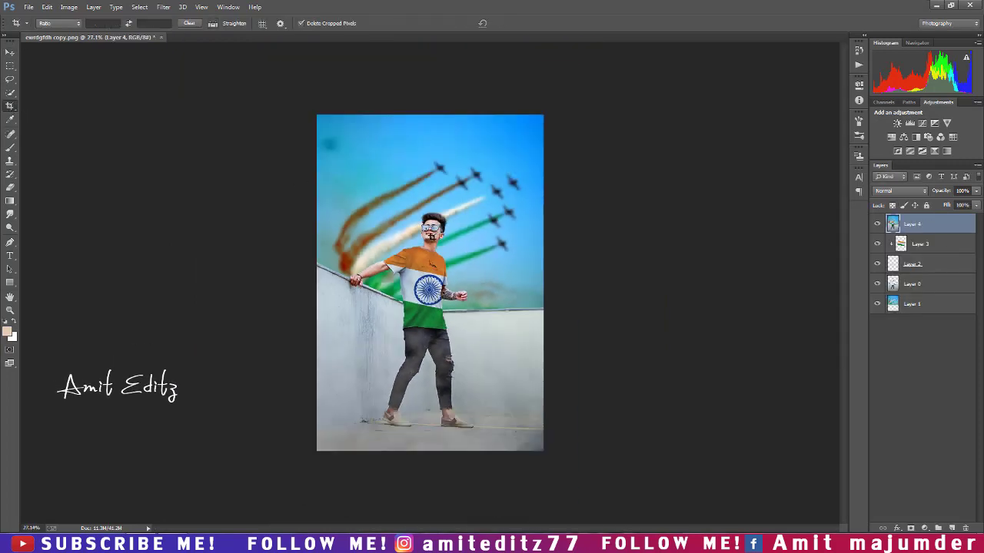
# Set the Smudge tool to the 482 px textured brush tip, reduce its size to about 65 px, and set strength to 10%
pyautogui.scroll(4, 436, 207)
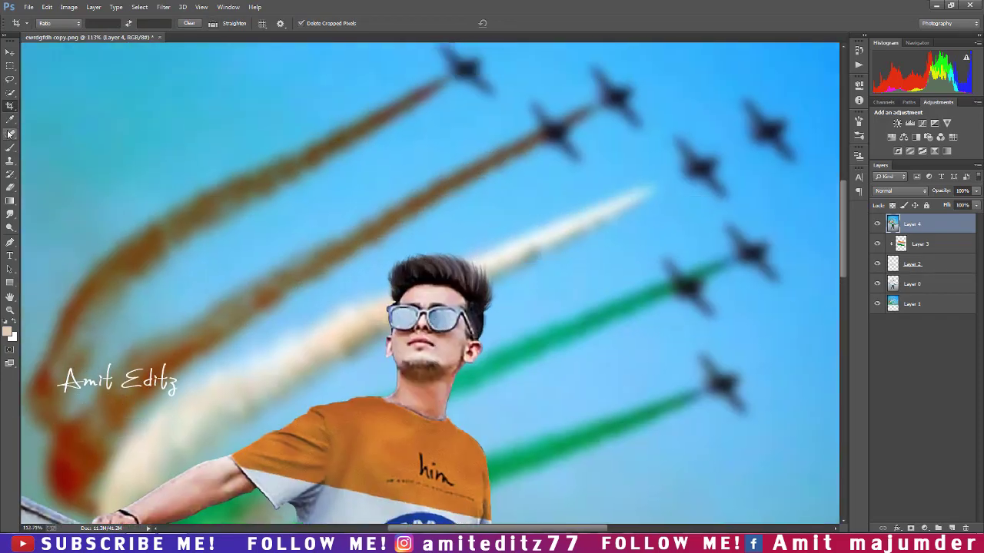
pyautogui.click(10, 214)
pyautogui.rightClick(192, 213)
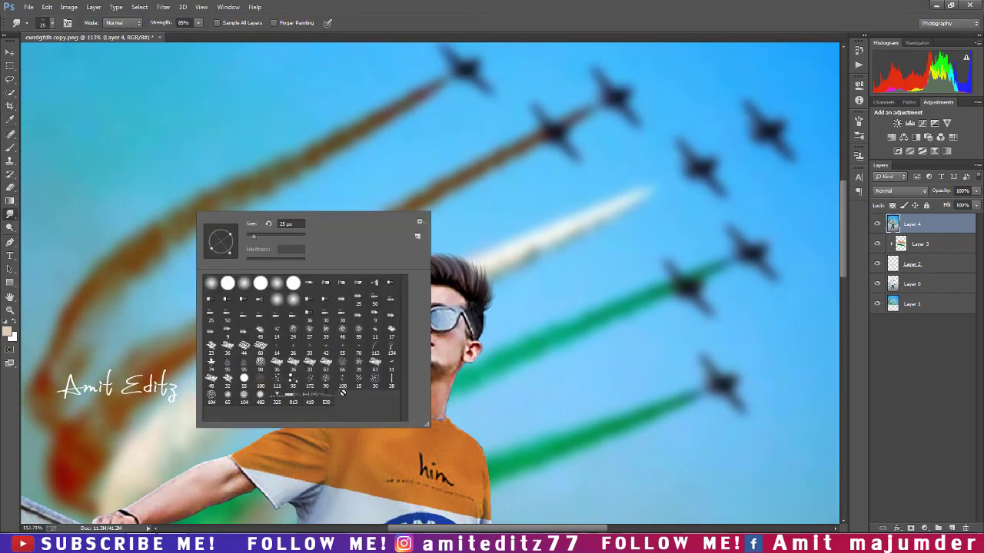
pyautogui.click(260, 394)
pyautogui.click(588, 200)
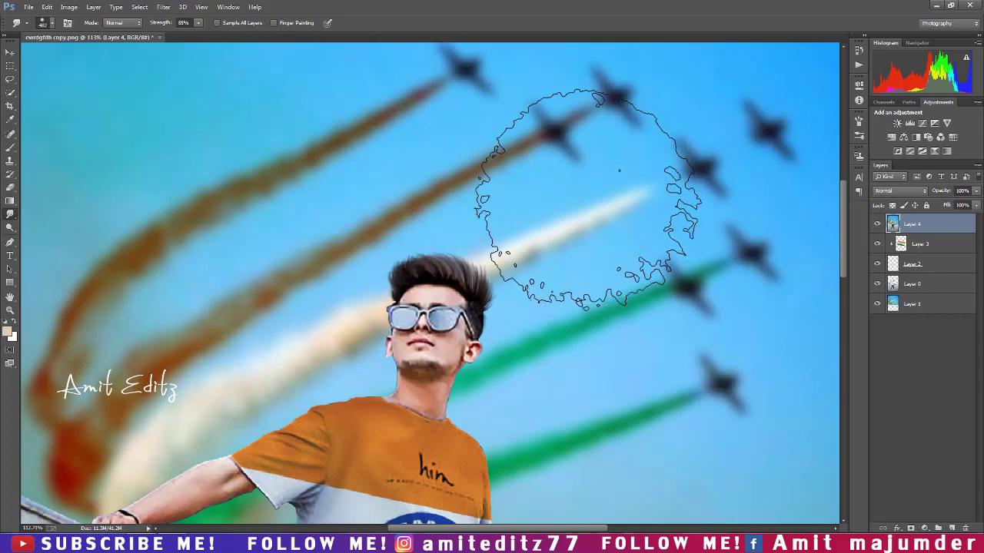
pyautogui.moveTo(555, 199); pyautogui.dragTo(475, 193)
pyautogui.doubleClick(182, 23)
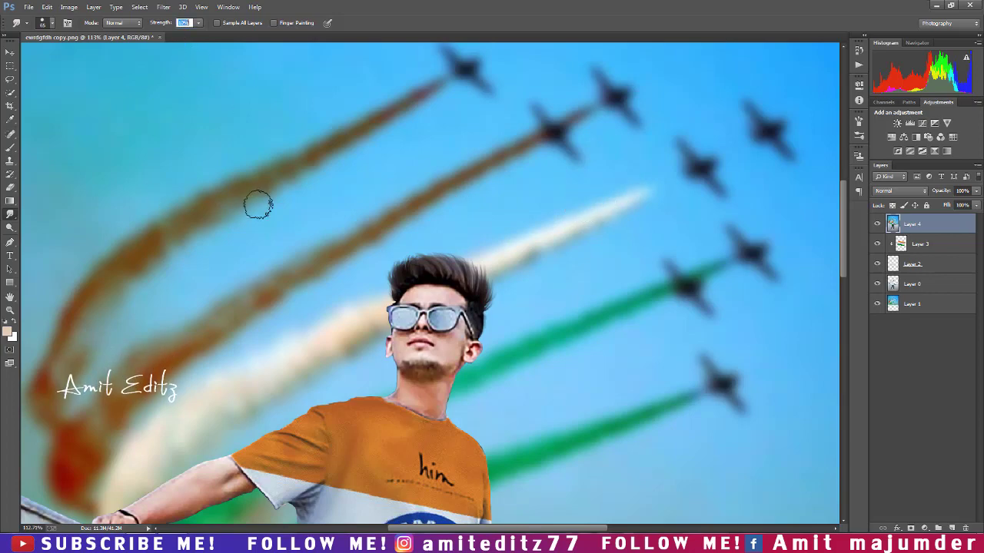
pyautogui.write('10')
pyautogui.press('Return')
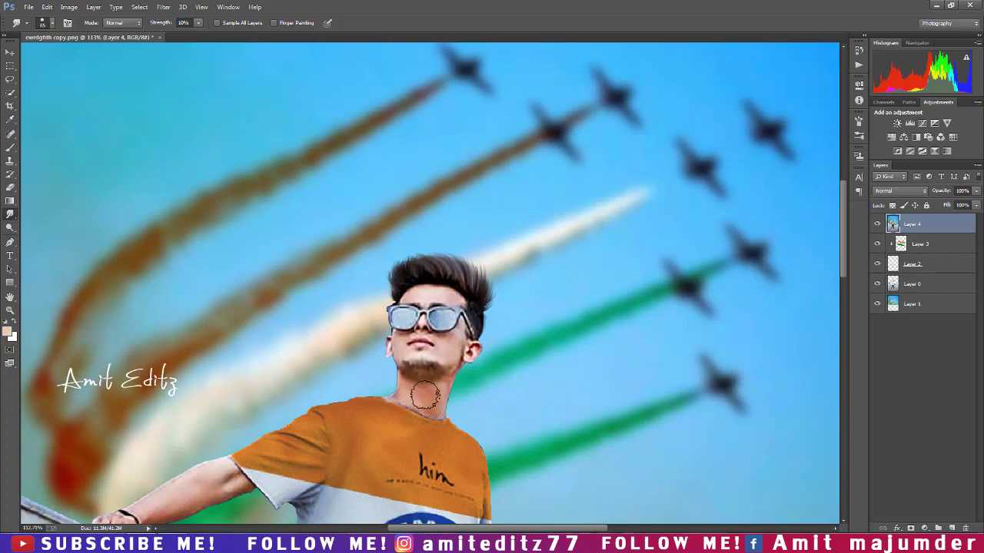
# Smooth the skin on the man's neck, face and outstretched arm with the Smudge tool, using smaller brush sizes
pyautogui.moveTo(419, 394); pyautogui.dragTo(425, 394)
pyautogui.moveTo(448, 354); pyautogui.dragTo(433, 355)
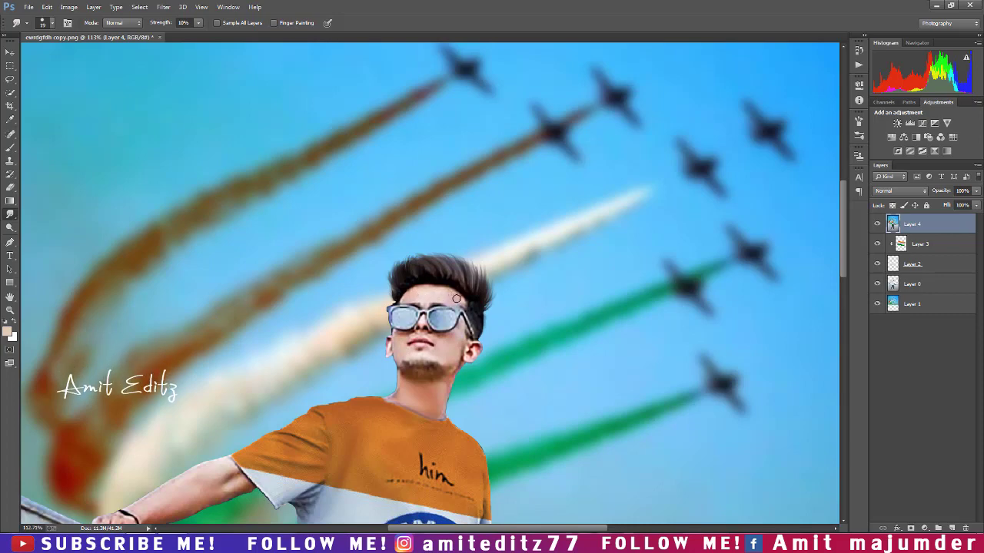
pyautogui.scroll(-5, 456, 299)
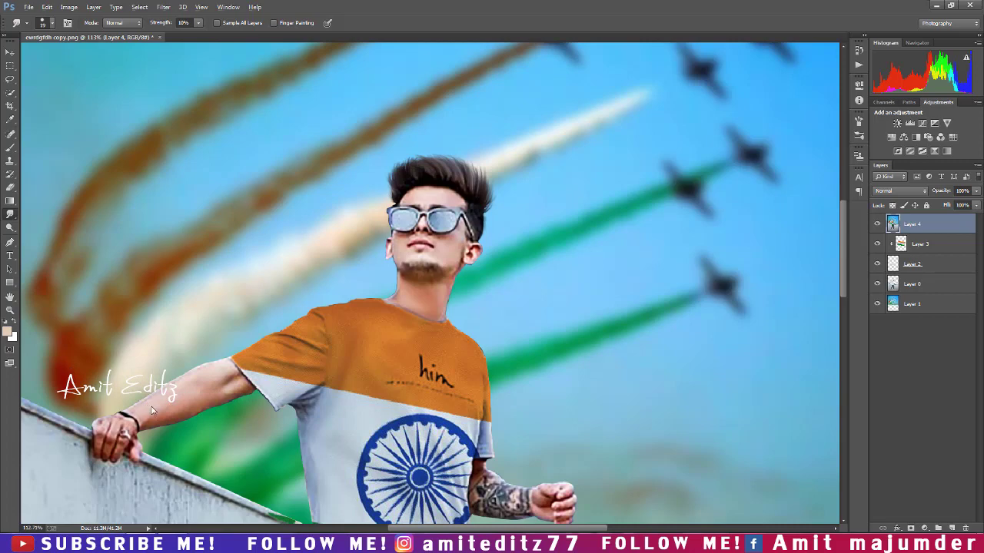
pyautogui.scroll(3, 158, 400)
pyautogui.moveTo(174, 400); pyautogui.dragTo(257, 345)
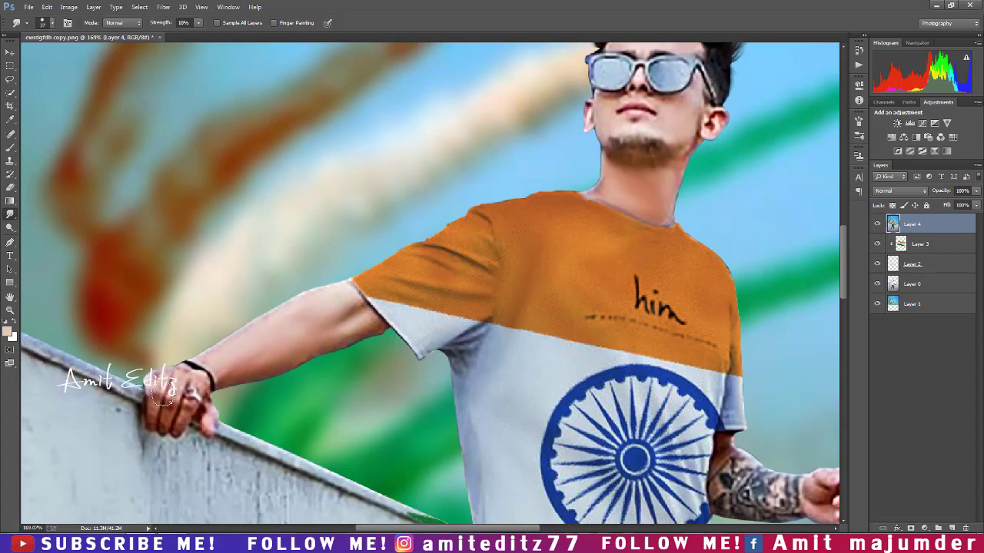
pyautogui.moveTo(415, 392); pyautogui.dragTo(192, 205)
pyautogui.scroll(-3, 192, 205)
pyautogui.hscroll(4, 192, 205)
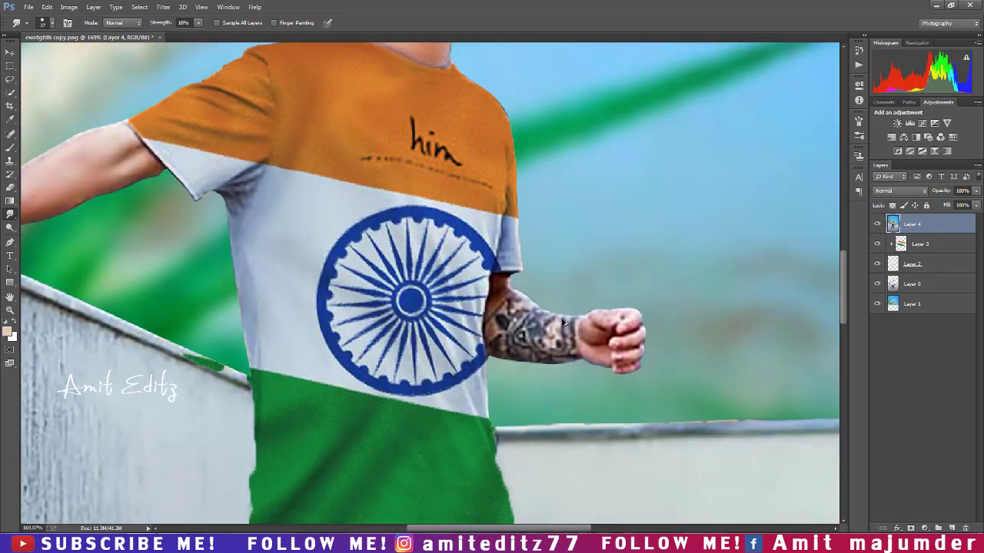
pyautogui.scroll(-5, 564, 323)
pyautogui.scroll(3, 474, 287)
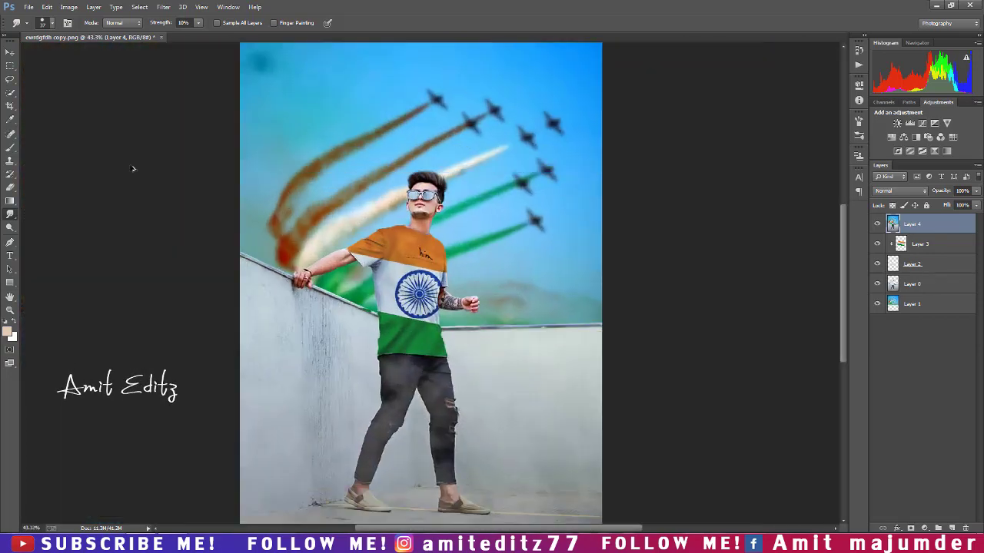
# Open text-png and place its 15 August Independence Day title in the sky above the orange smoke trails
pyautogui.scroll(-3, 133, 169)
pyautogui.click(10, 53)
pyautogui.click(30, 7)
pyautogui.click(44, 31)
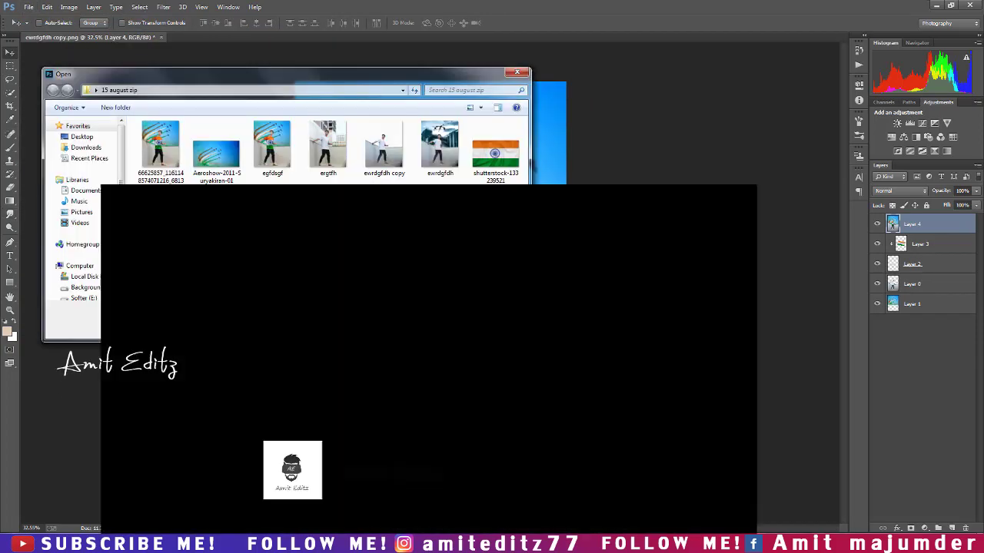
pyautogui.click(163, 214)
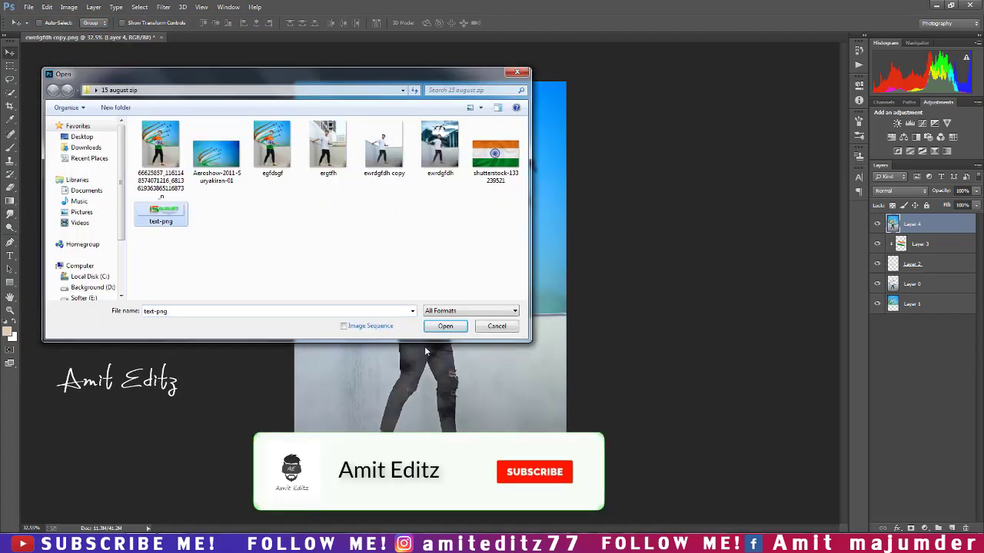
pyautogui.click(445, 327)
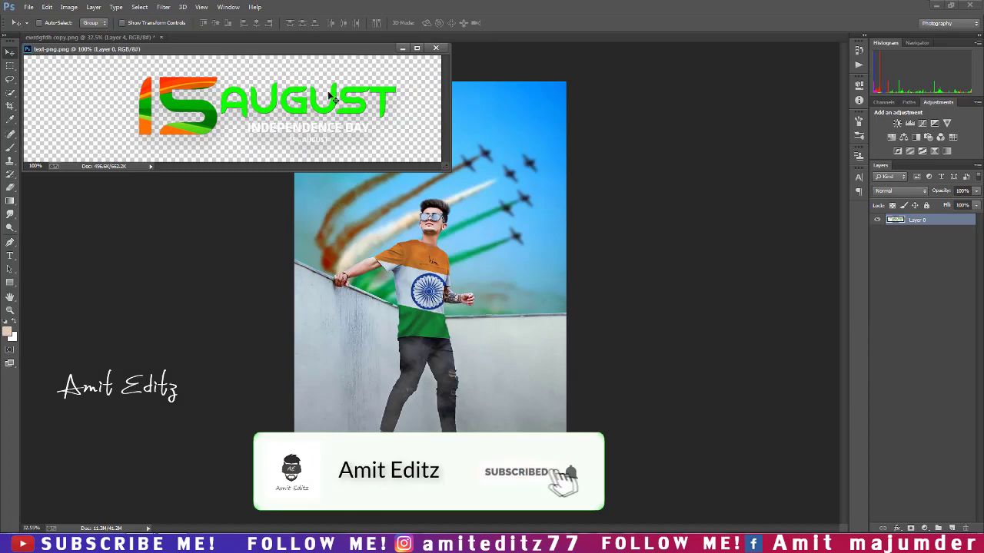
pyautogui.moveTo(134, 123); pyautogui.dragTo(371, 98)
# Lower the title layer's fill to 61% and shift the title slightly toward the image's left edge
pyautogui.click(976, 205)
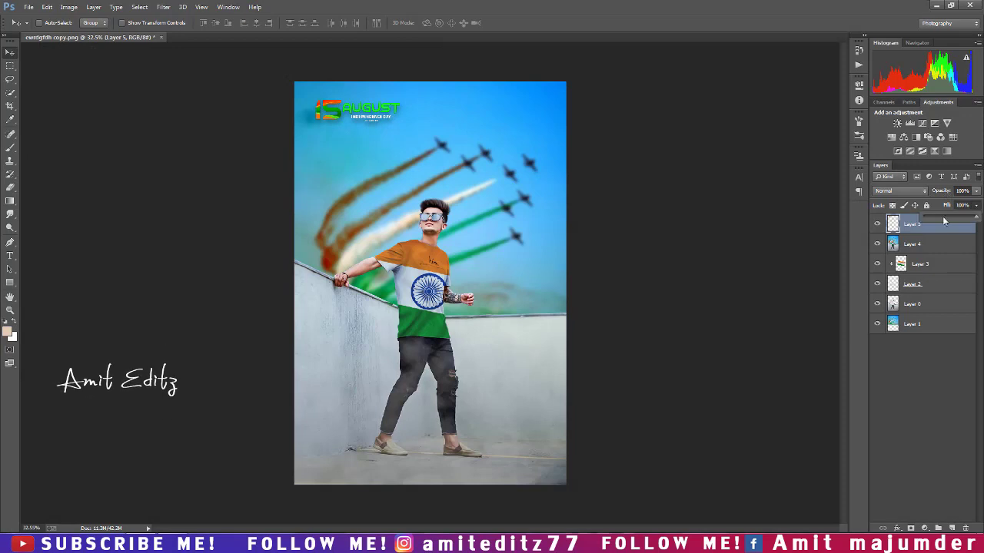
pyautogui.moveTo(973, 217); pyautogui.dragTo(952, 221)
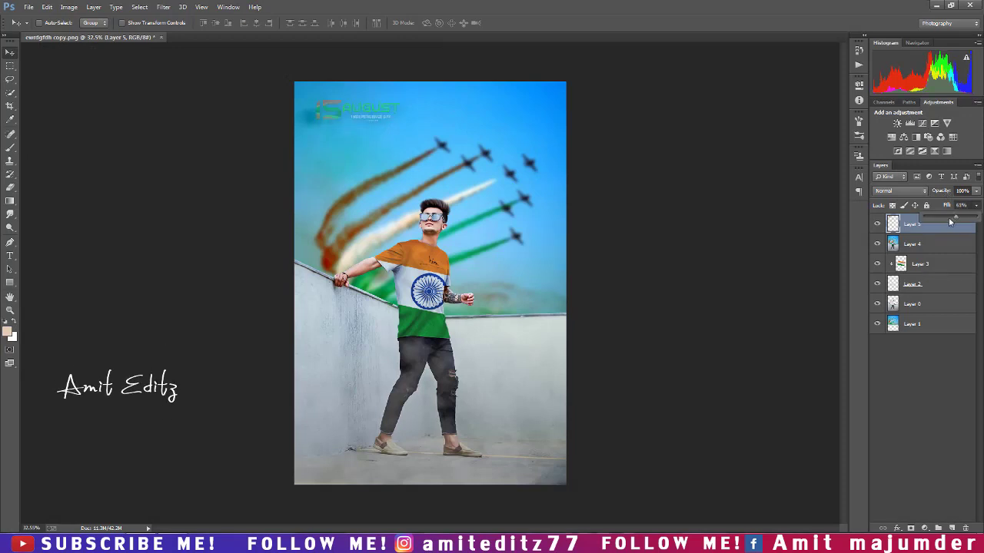
pyautogui.moveTo(355, 145)
pyautogui.mouseDown()
pyautogui.moveTo(411, 143)
pyautogui.moveTo(345, 148)
pyautogui.mouseUp()
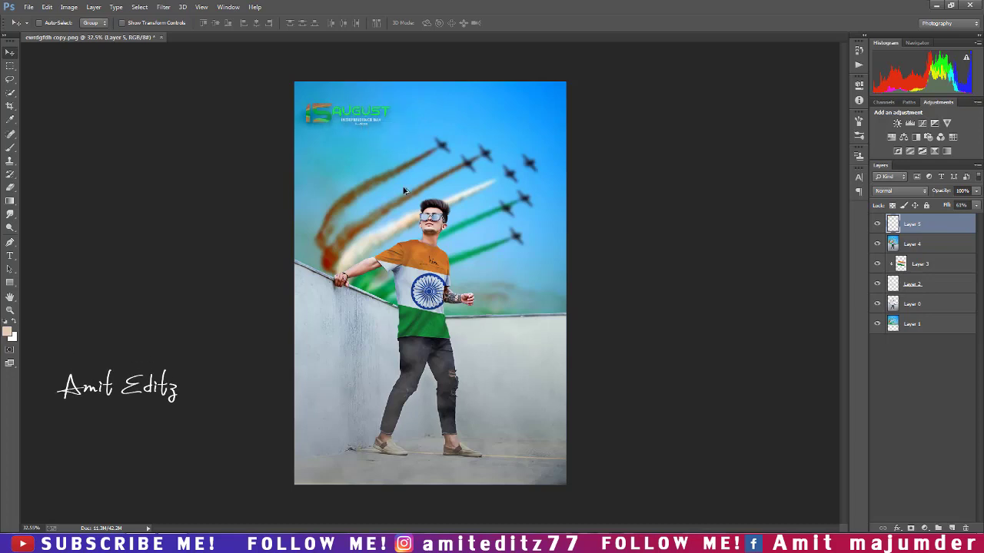
# Merge the title layer with the stamped composite layer beneath it
pyautogui.scroll(3, 404, 191)
pyautogui.scroll(-4, 399, 197)
pyautogui.keyDown('ctrl'); pyautogui.click(922, 244); pyautogui.keyUp('ctrl')
pyautogui.rightClick(921, 244)
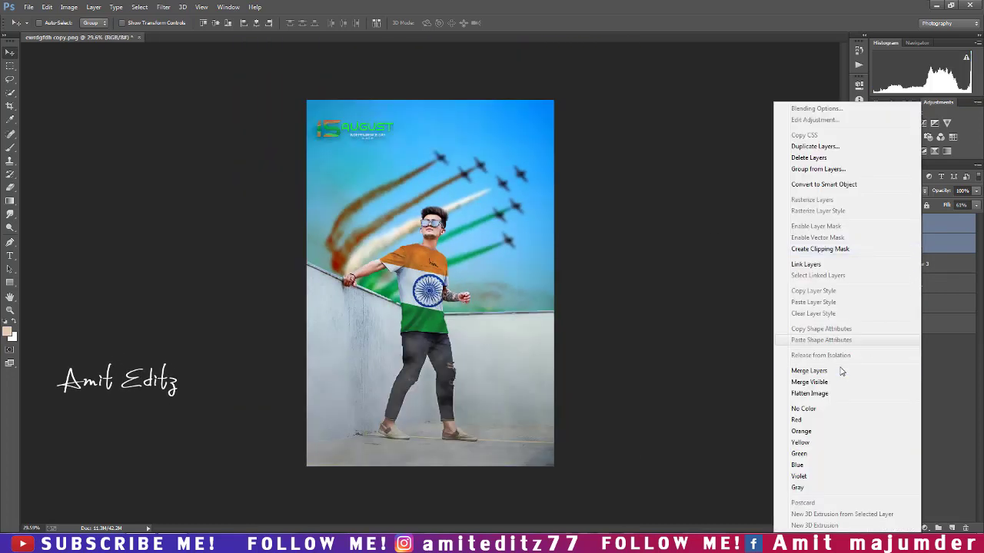
pyautogui.click(841, 371)
pyautogui.scroll(-1, 486, 255)
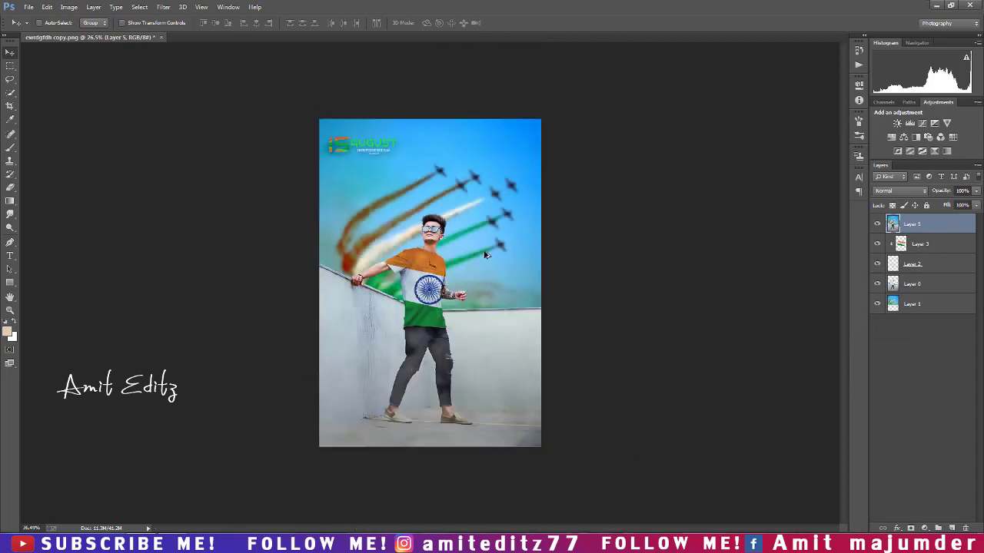
# Open the merged layer in the Camera Raw filter and set Temperature -8, Contrast +8 and Blacks -12, with Clarity raised slightly
pyautogui.scroll(4, 486, 255)
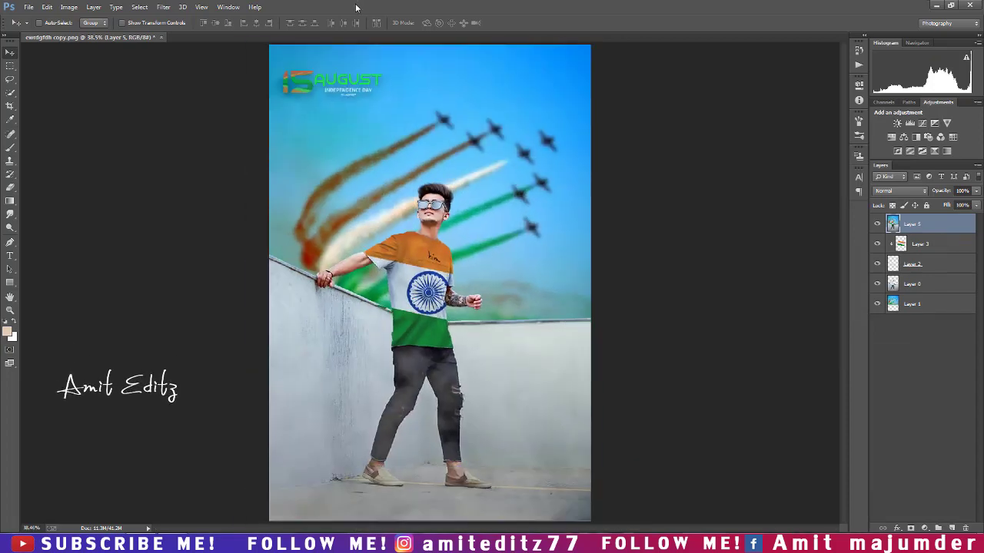
pyautogui.click(159, 7)
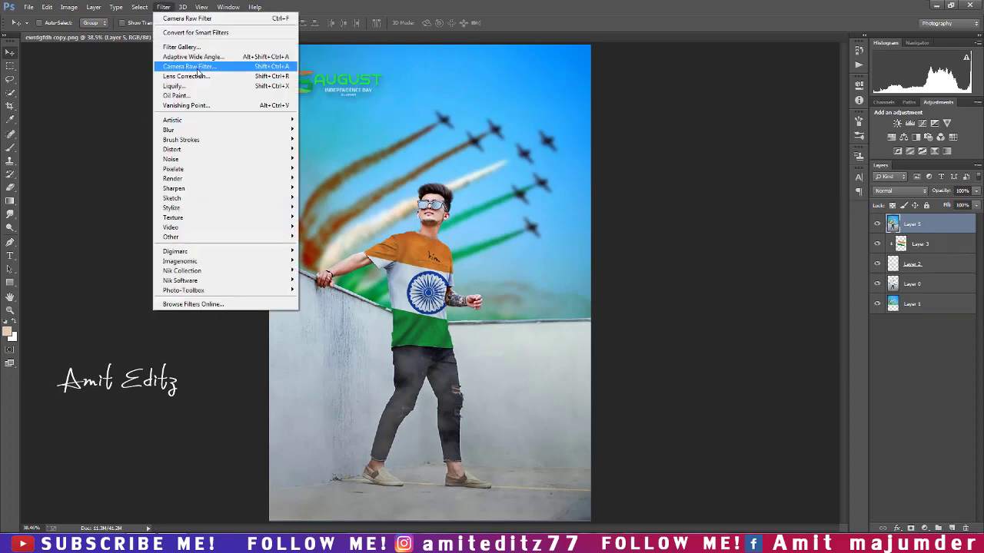
pyautogui.click(192, 68)
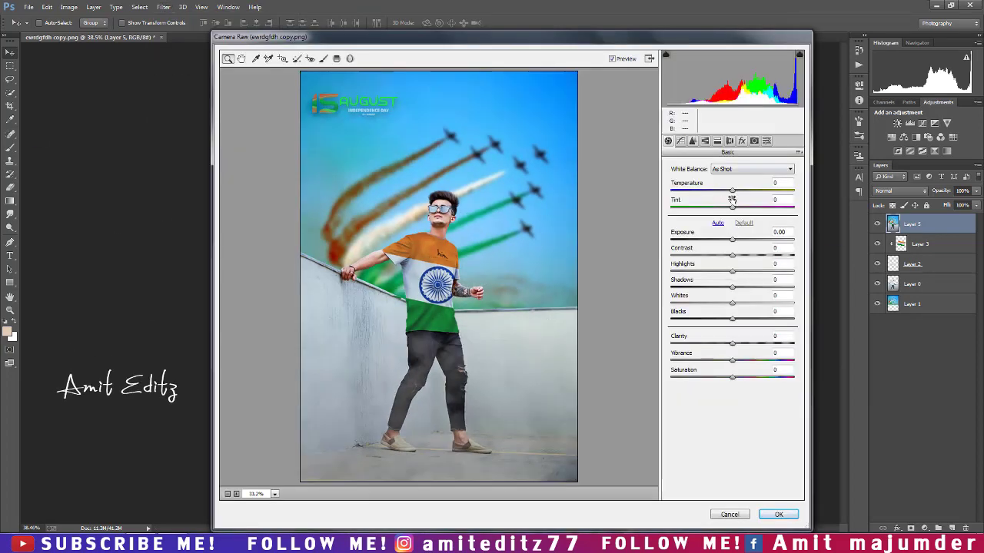
pyautogui.click(732, 192)
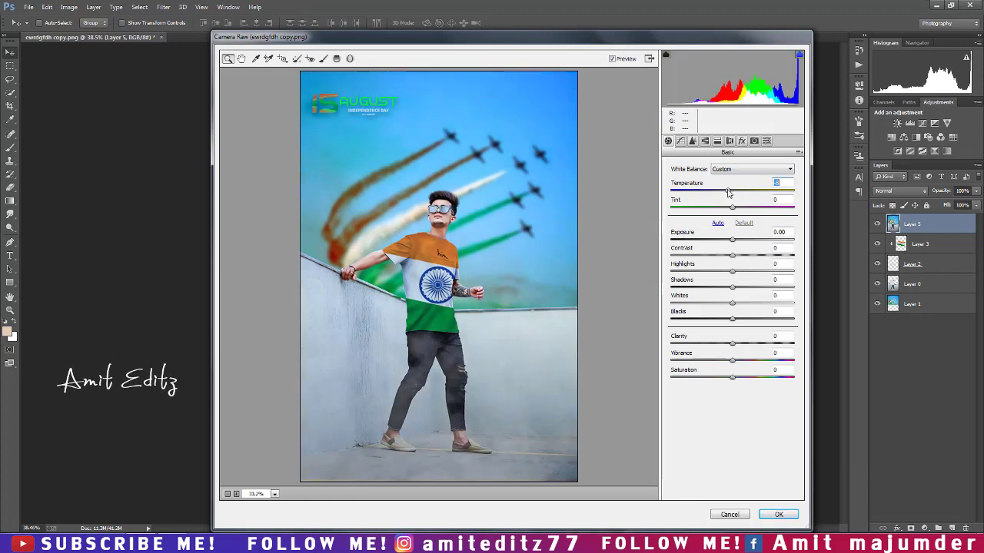
pyautogui.moveTo(733, 258); pyautogui.dragTo(737, 259)
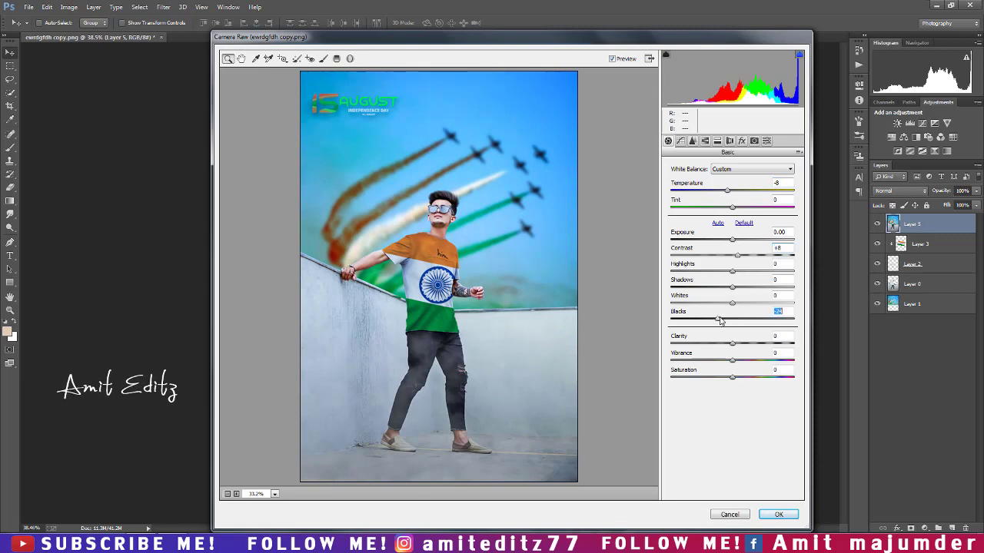
pyautogui.moveTo(721, 321)
pyautogui.mouseDown()
pyautogui.moveTo(757, 326)
pyautogui.moveTo(725, 323)
pyautogui.mouseUp()
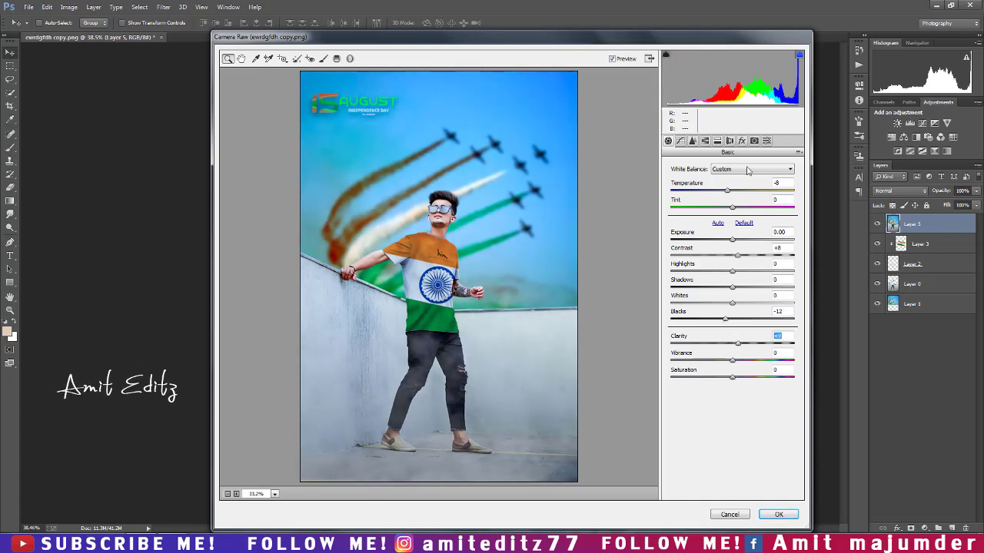
# Add a dark post-crop vignette with an amount of about -13
pyautogui.click(742, 141)
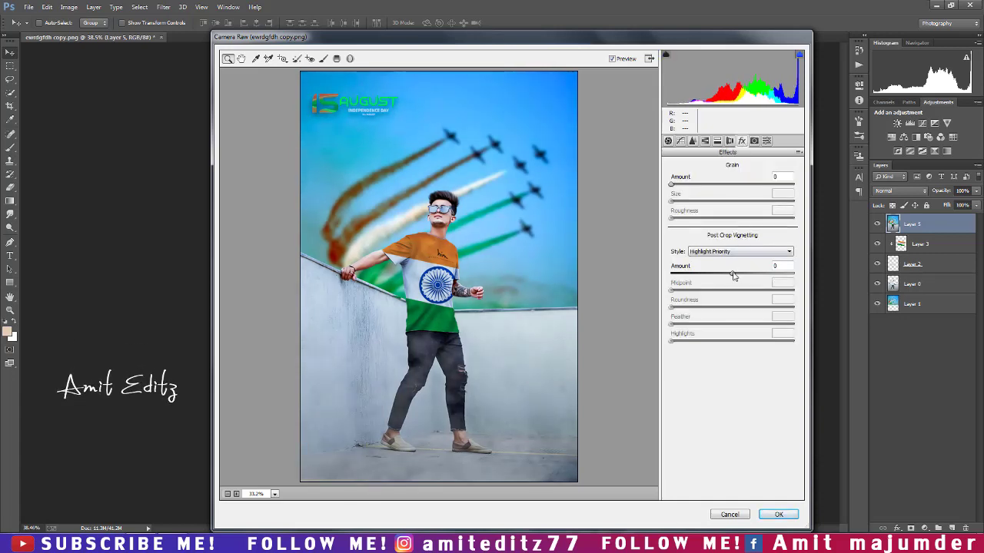
pyautogui.moveTo(732, 274); pyautogui.dragTo(722, 275)
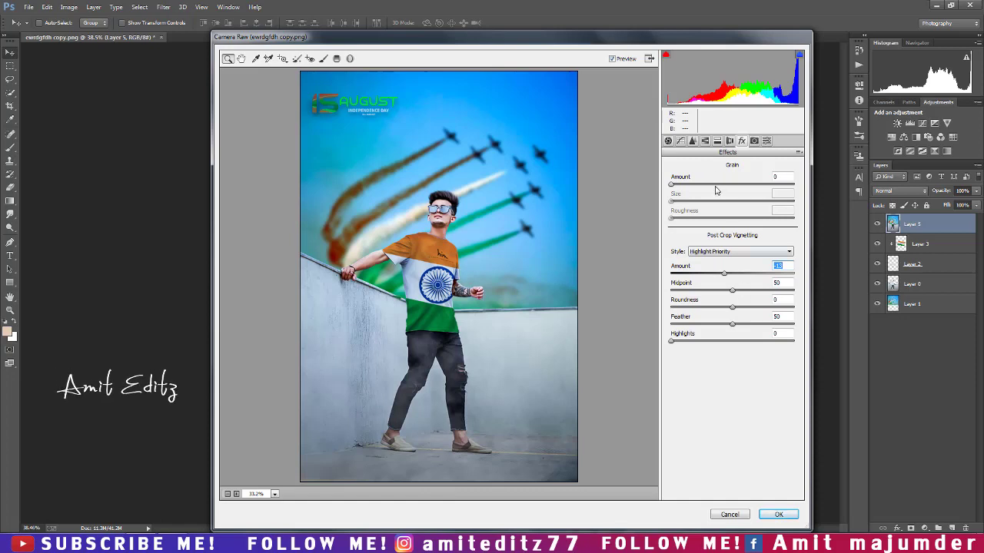
pyautogui.click(717, 141)
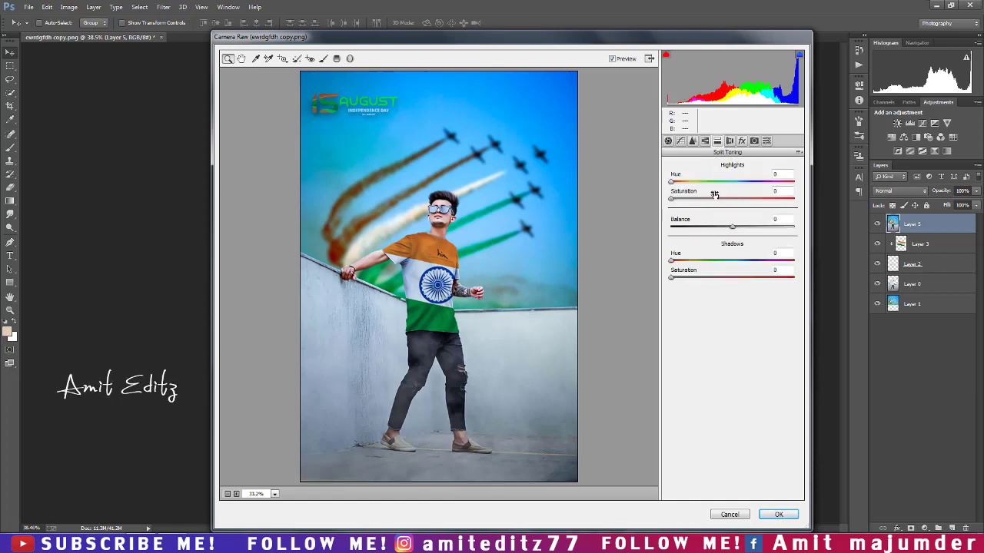
# In the camera calibration, set Blue Primary saturation to +8 and Green Primary hue to about +18, and apply the filter
pyautogui.hotkey('ctrl', 'alt', '8')
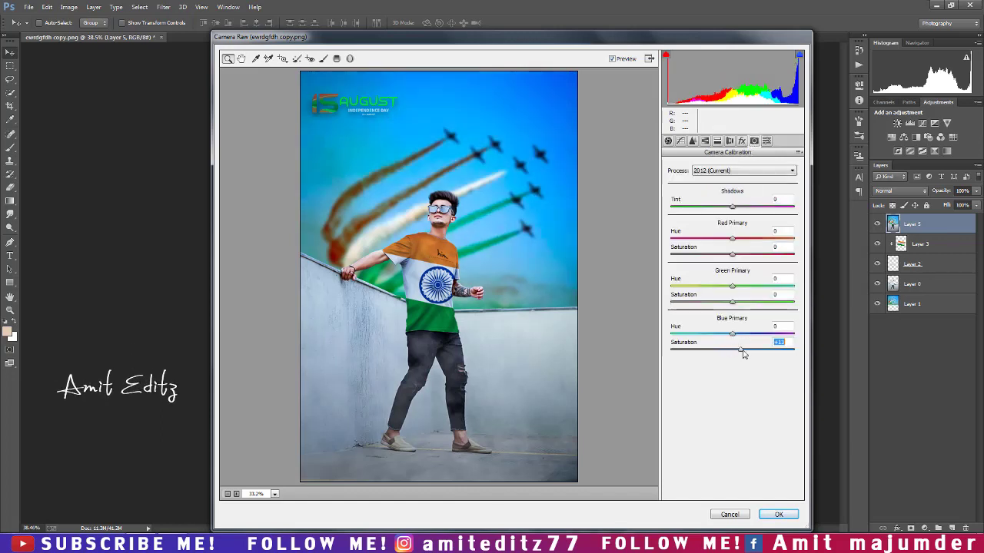
pyautogui.moveTo(742, 351); pyautogui.dragTo(739, 351)
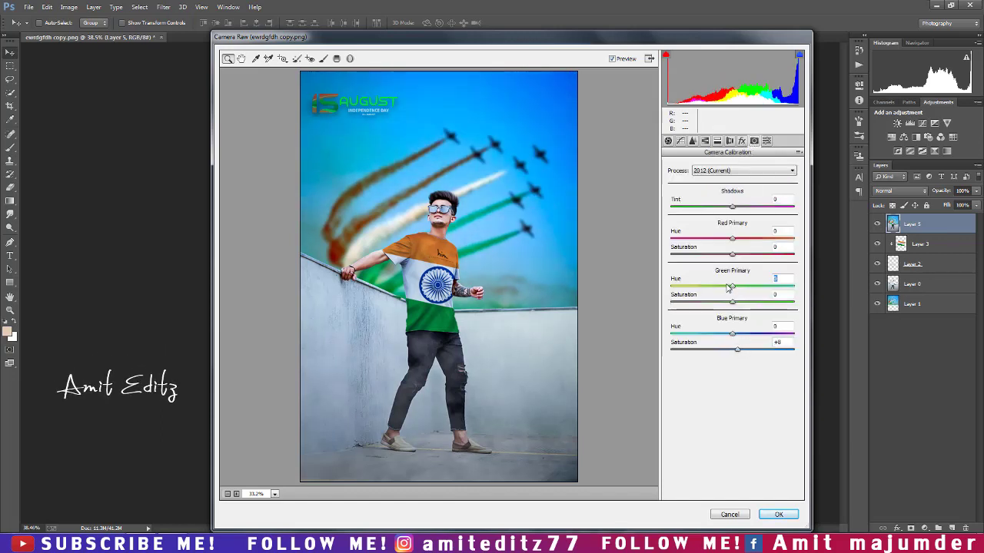
pyautogui.moveTo(723, 287); pyautogui.dragTo(743, 287)
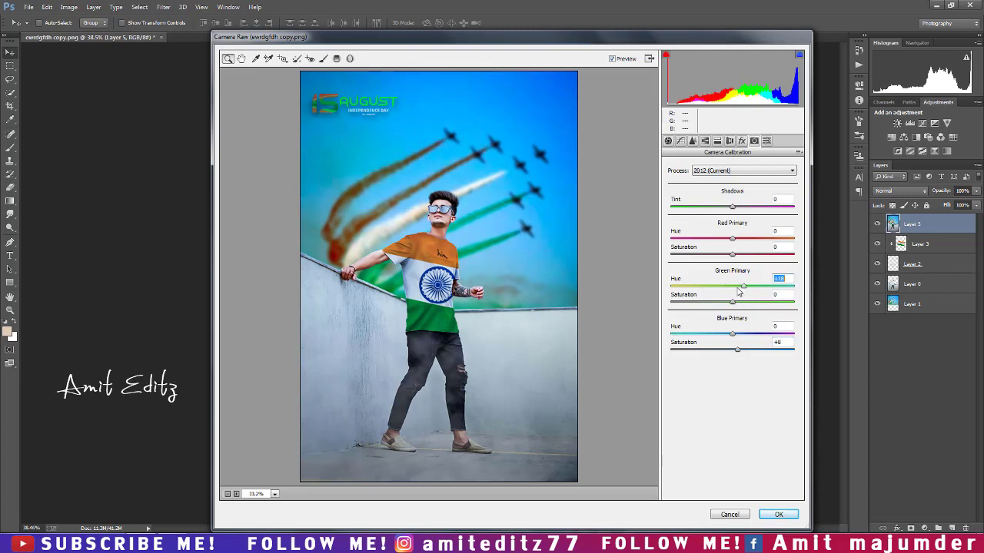
pyautogui.click(779, 514)
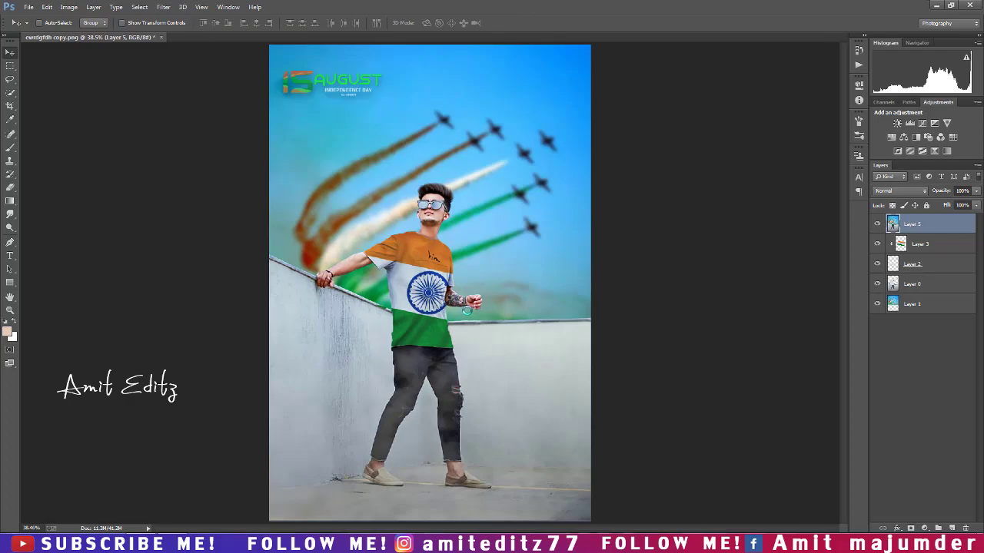
pyautogui.scroll(-4, 455, 303)
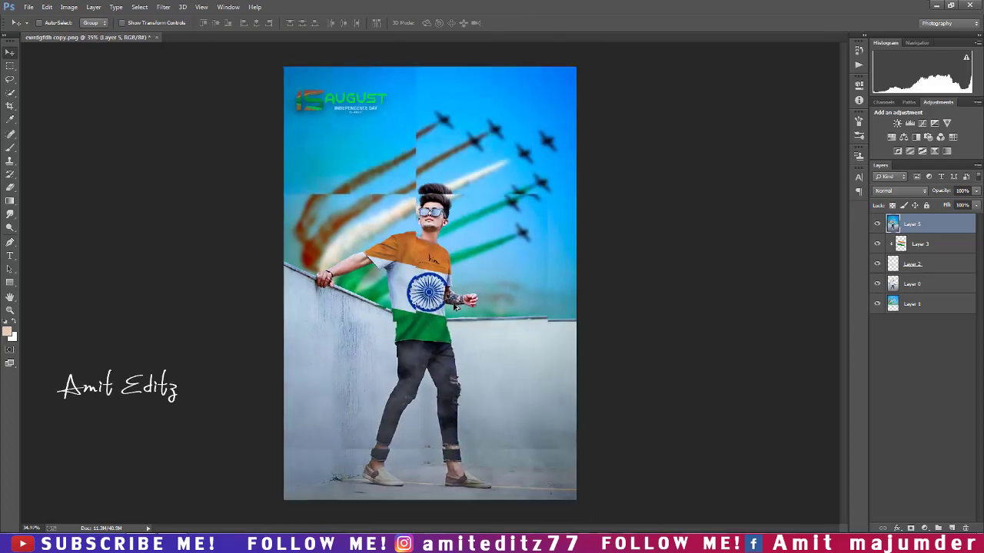